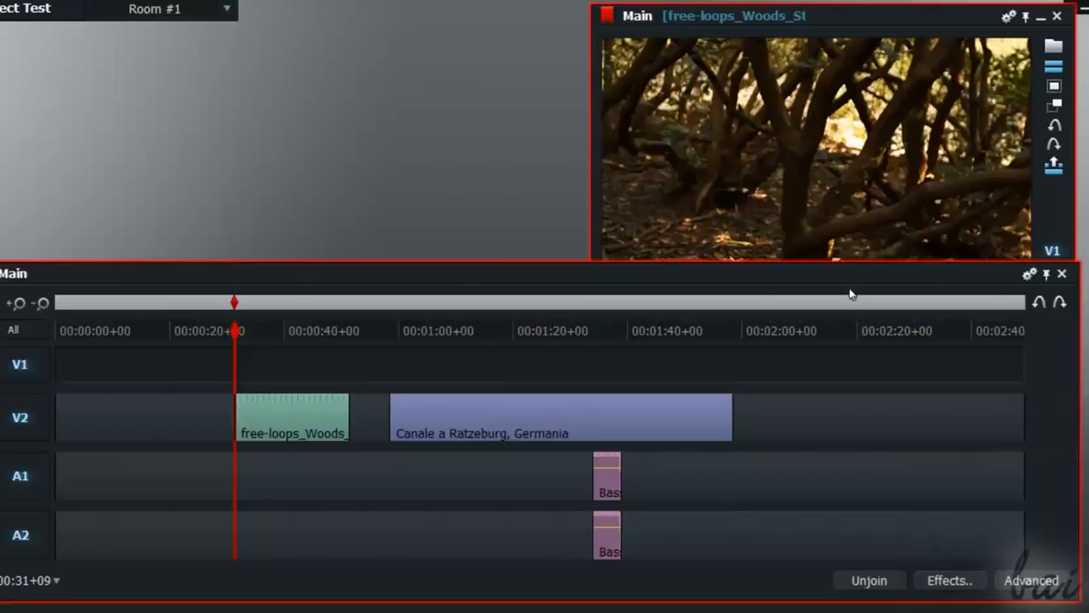
Open the effects browser for the Main timeline with the playhead on the free-loops_Woods clip.
click(944, 584)
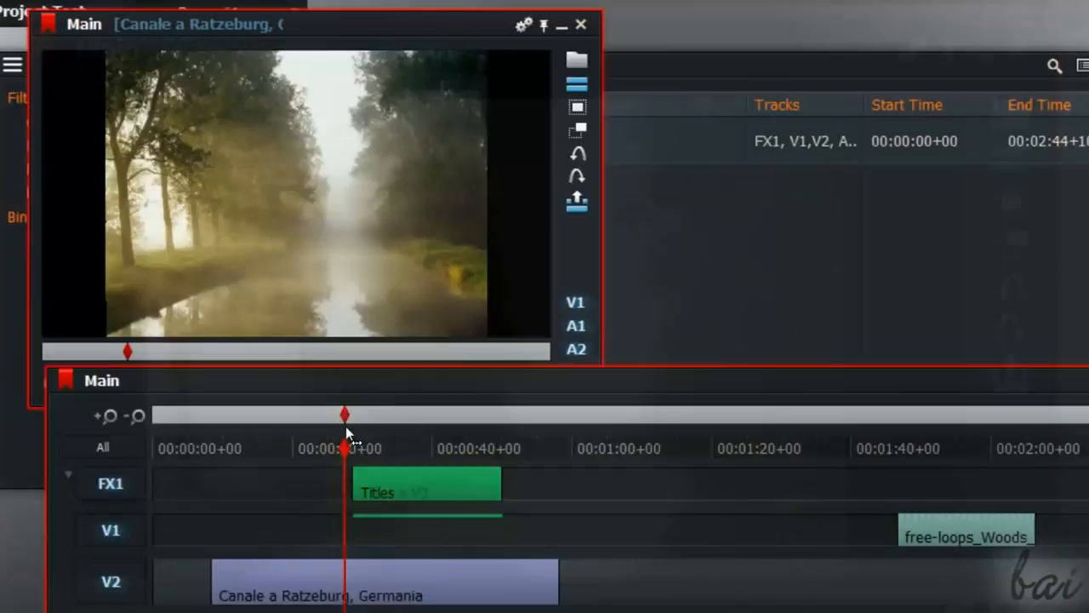
drag(352, 445, 554, 443)
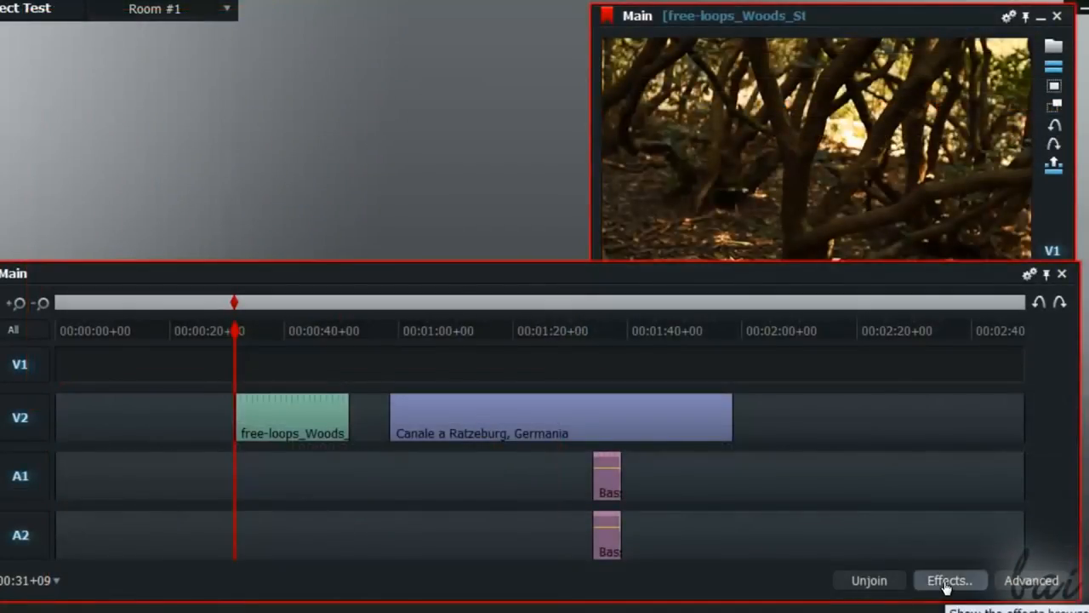
click(945, 582)
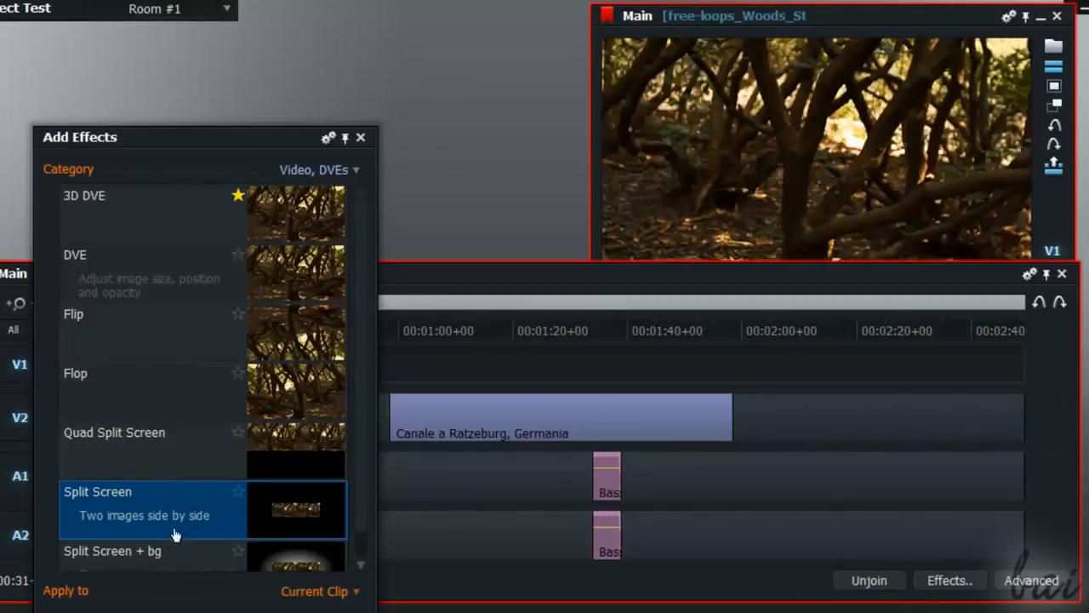
Browse the video effect categories, including DVEs, Masks, Mattes, Favourites, Colour and Stylize.
click(339, 171)
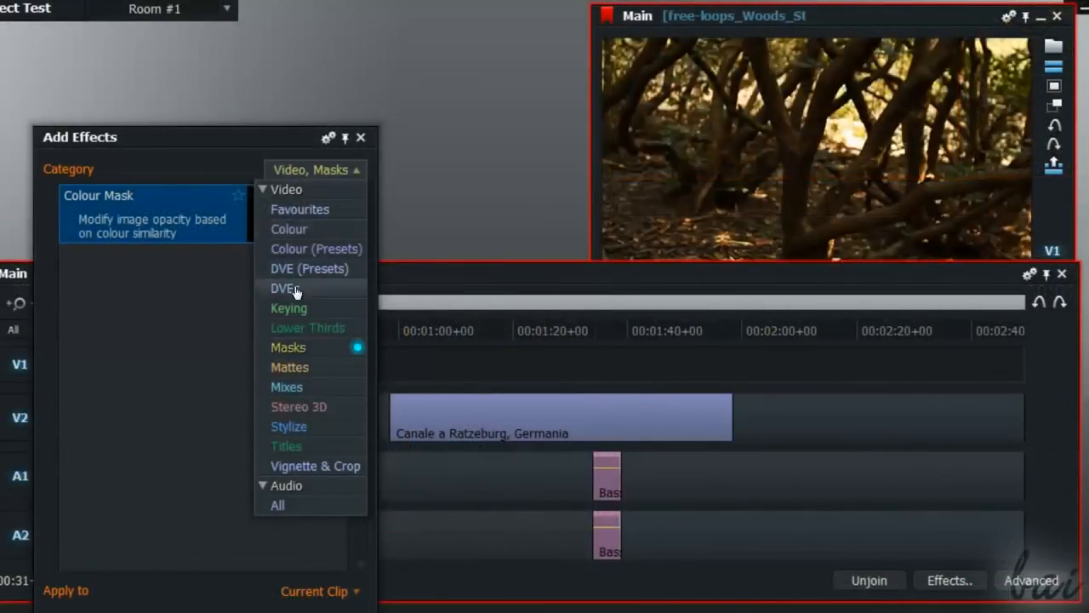
click(296, 294)
click(315, 170)
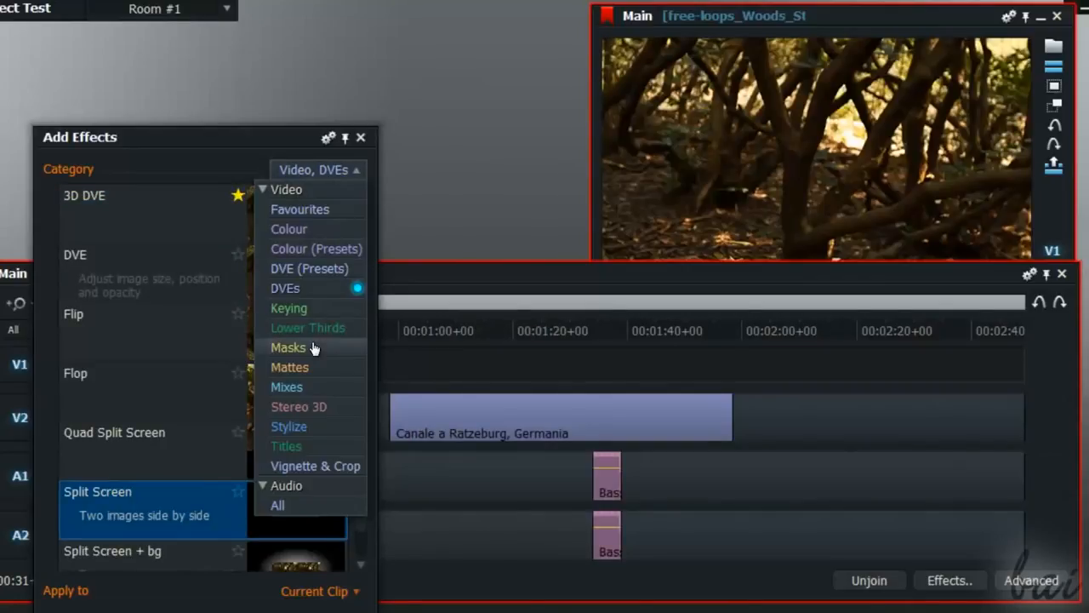
click(312, 347)
click(315, 169)
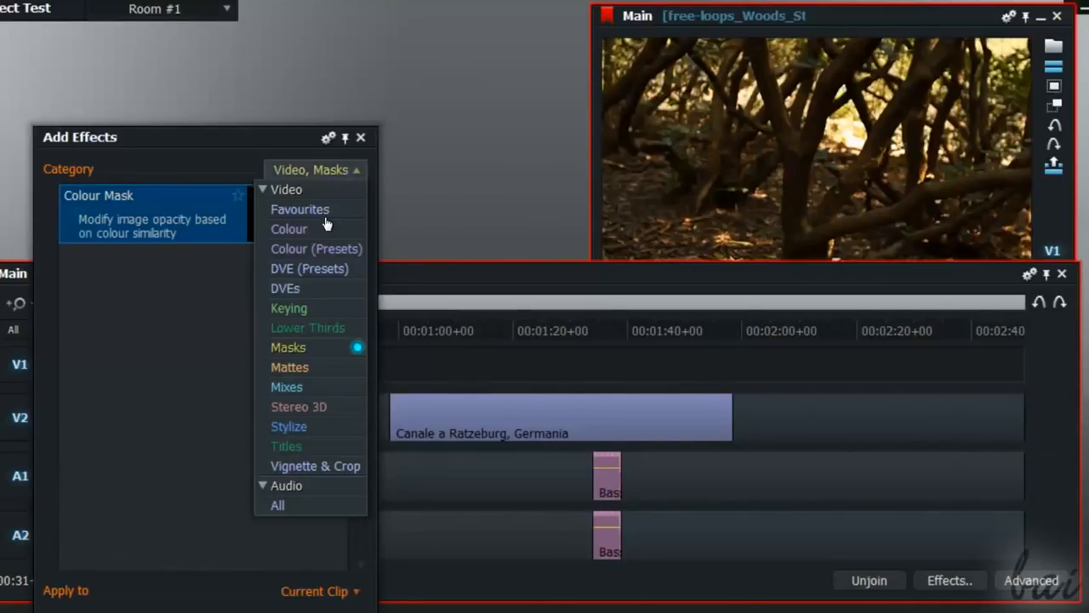
click(299, 367)
click(339, 171)
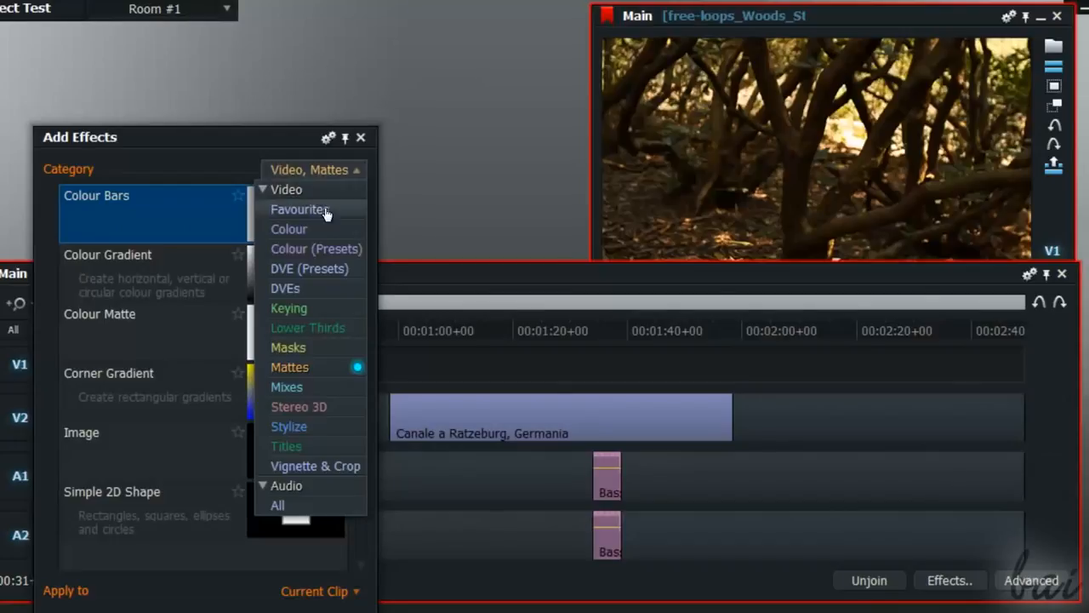
click(325, 211)
click(342, 170)
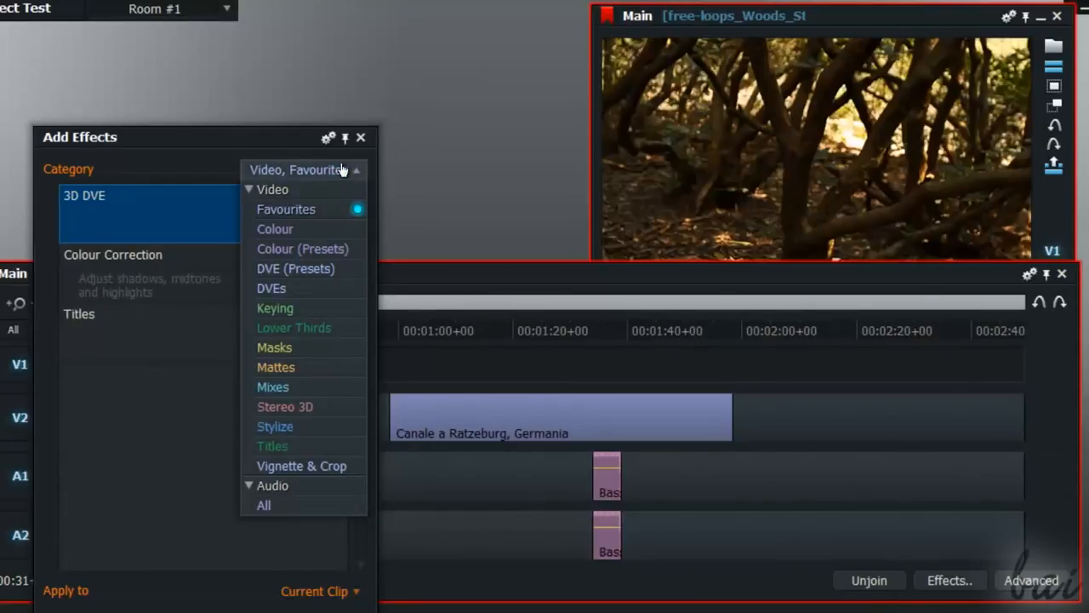
click(319, 231)
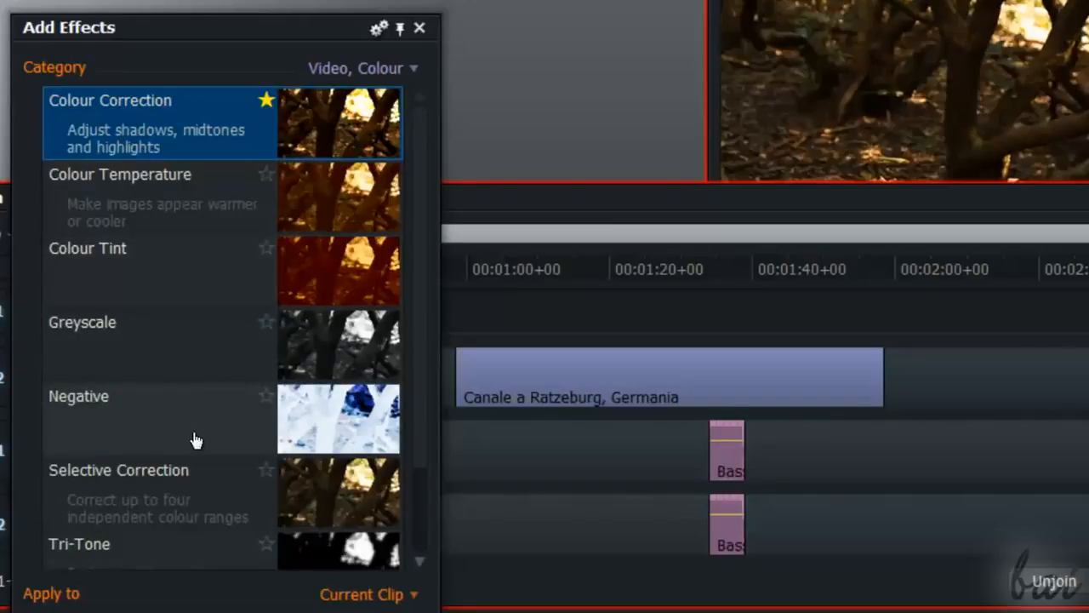
click(409, 68)
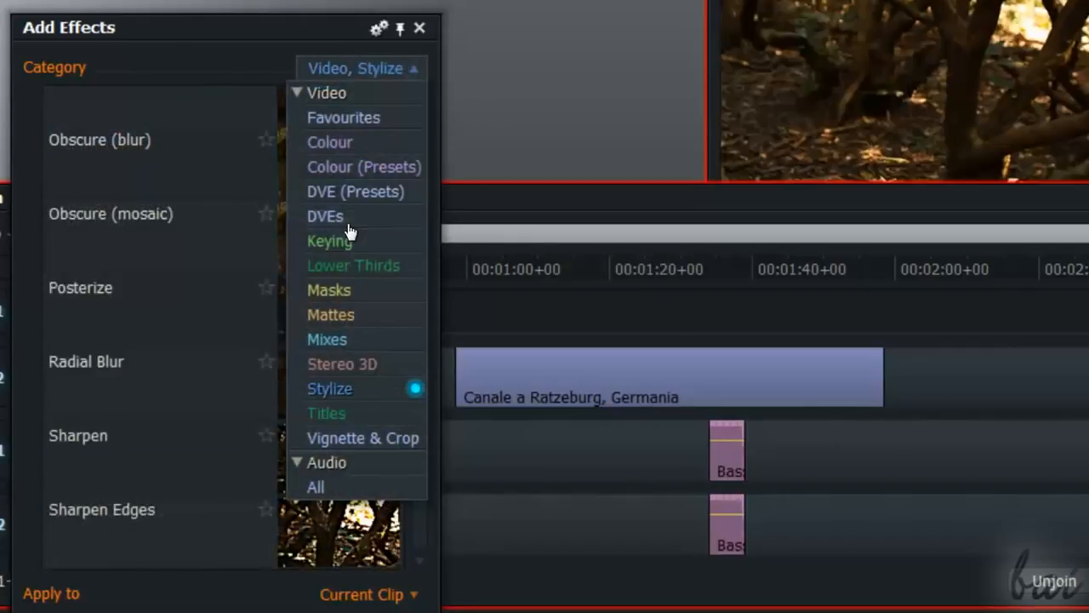
click(346, 216)
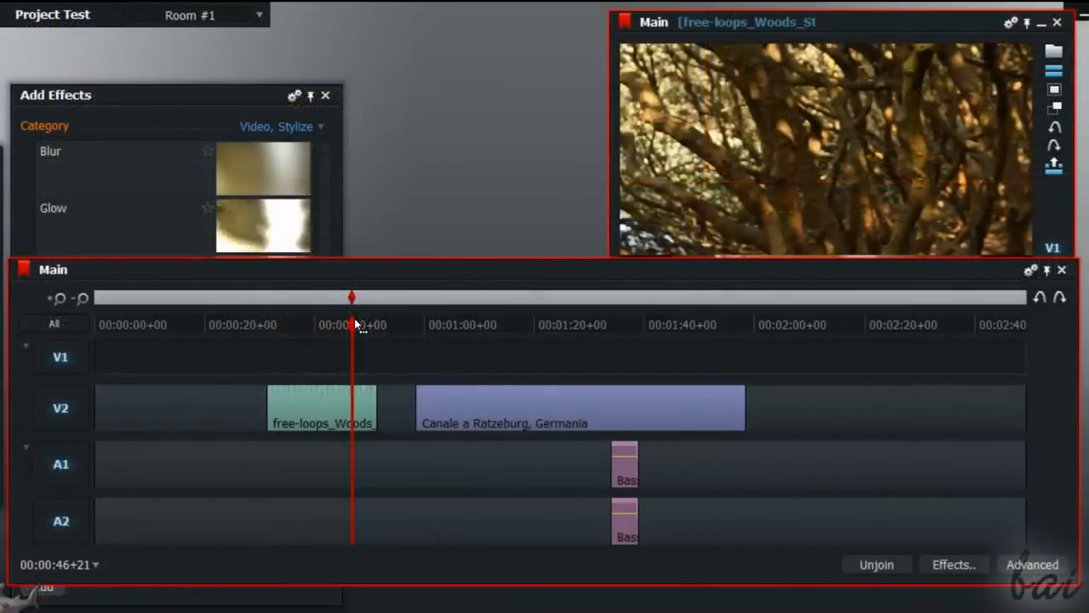
Place the playhead on the Canale a Ratzeburg clip and apply the Stylize effect Glow to it.
drag(356, 328, 491, 328)
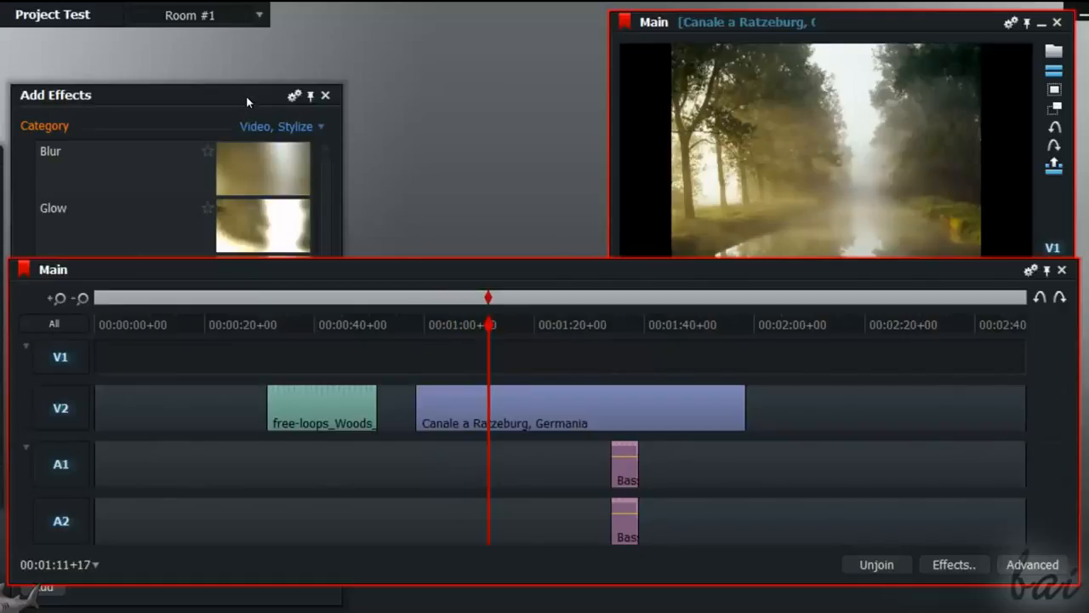
click(246, 95)
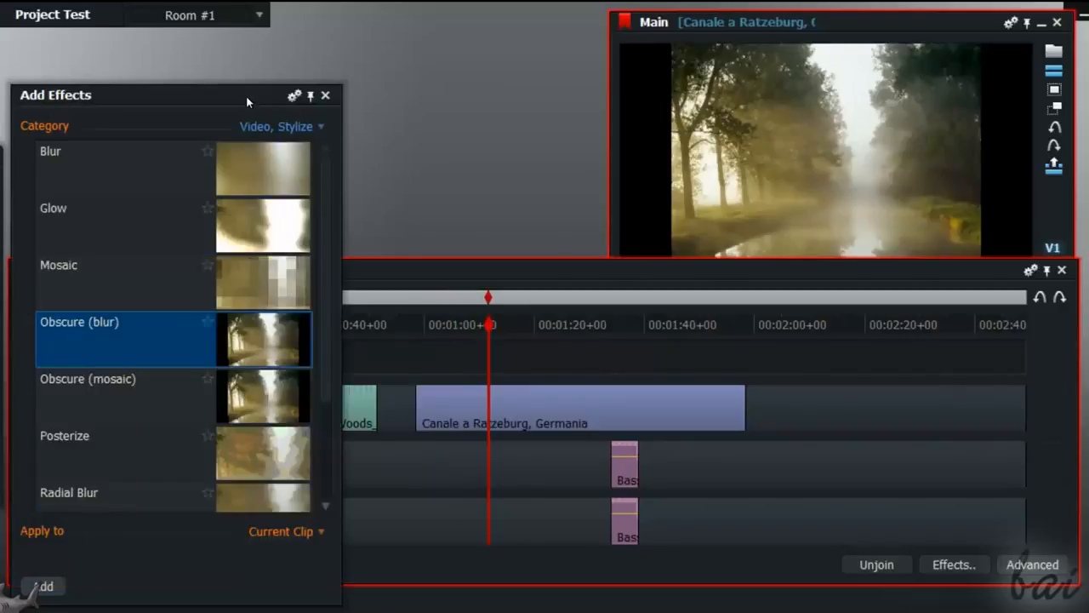
click(135, 292)
click(132, 241)
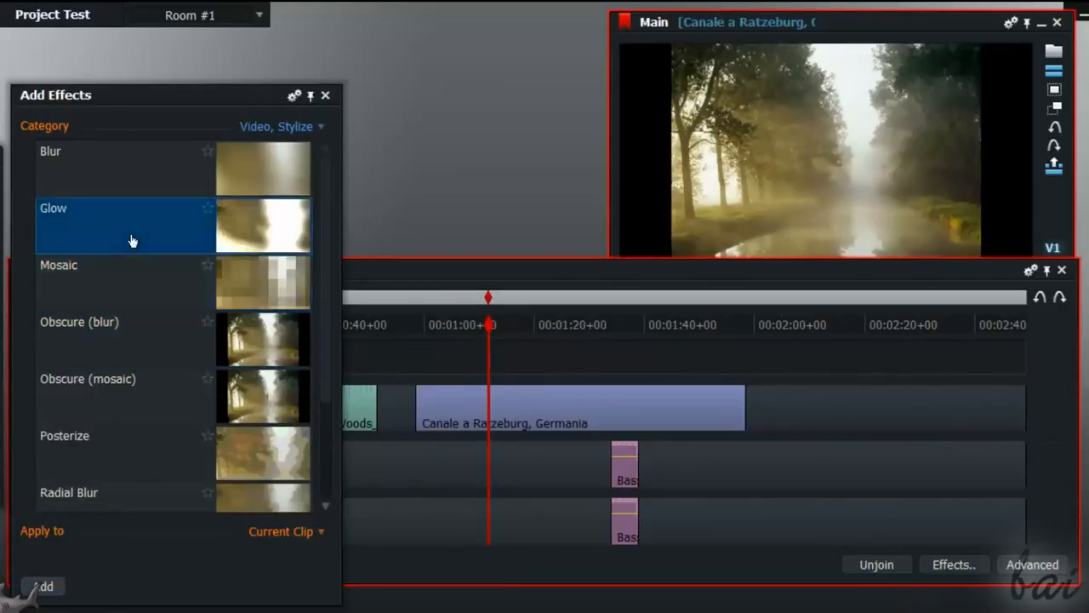
click(141, 178)
click(119, 236)
double_click(127, 239)
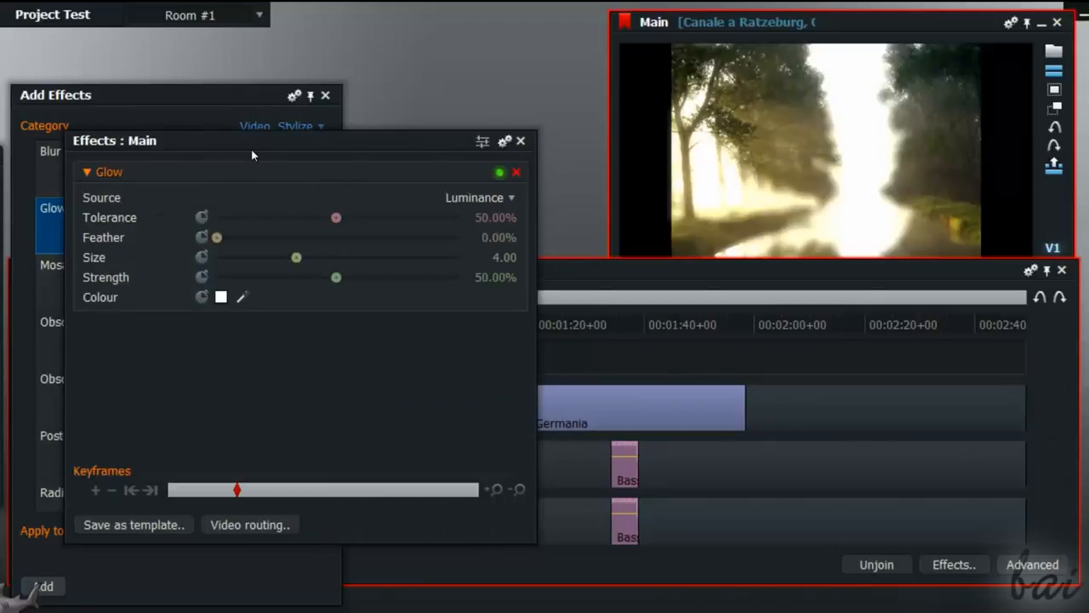
drag(268, 150, 50, 252)
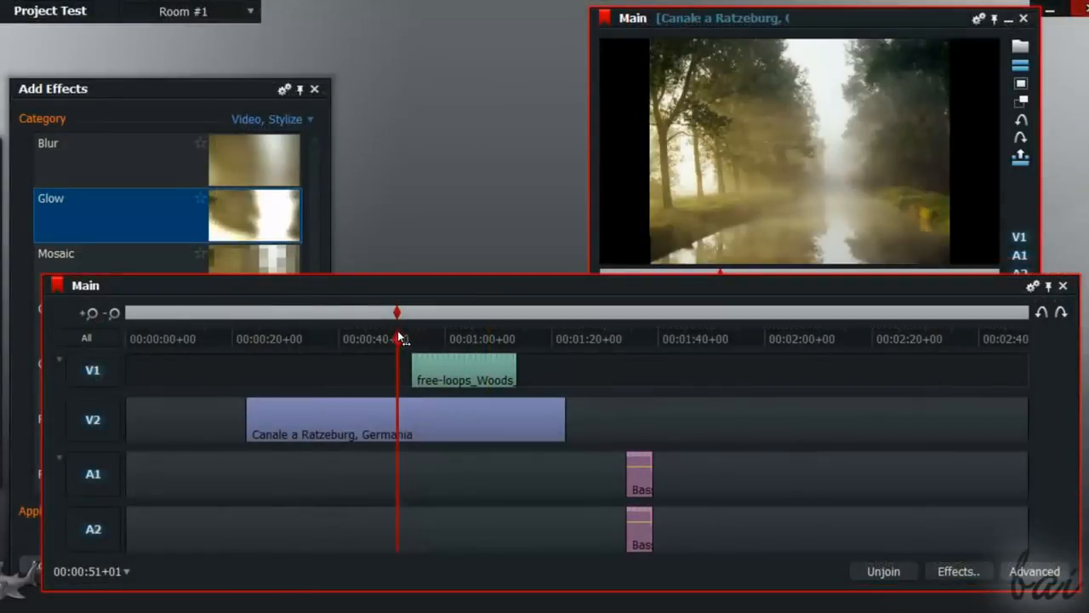
Move the playhead over the free-loops_Woods clip on V1 and apply the Glow effect to that clip.
drag(396, 348, 445, 351)
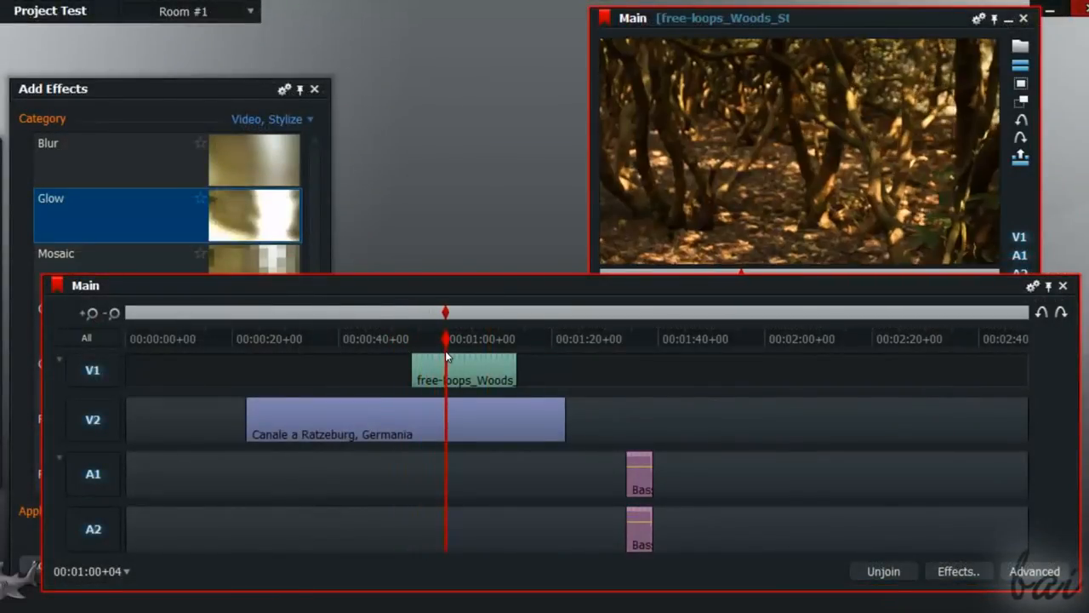
click(126, 230)
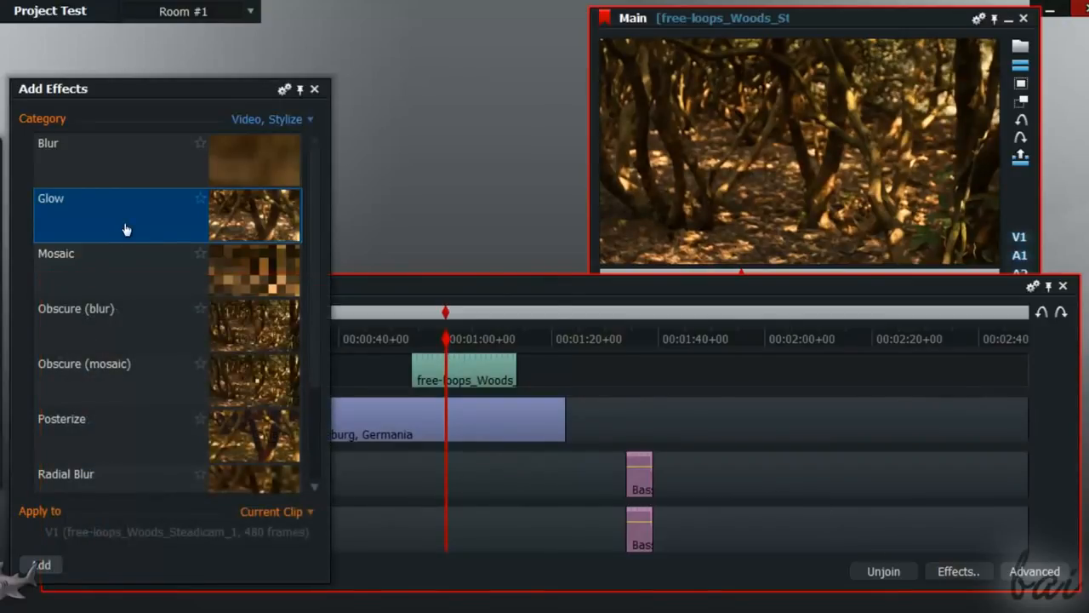
double_click(126, 230)
drag(292, 171, 71, 156)
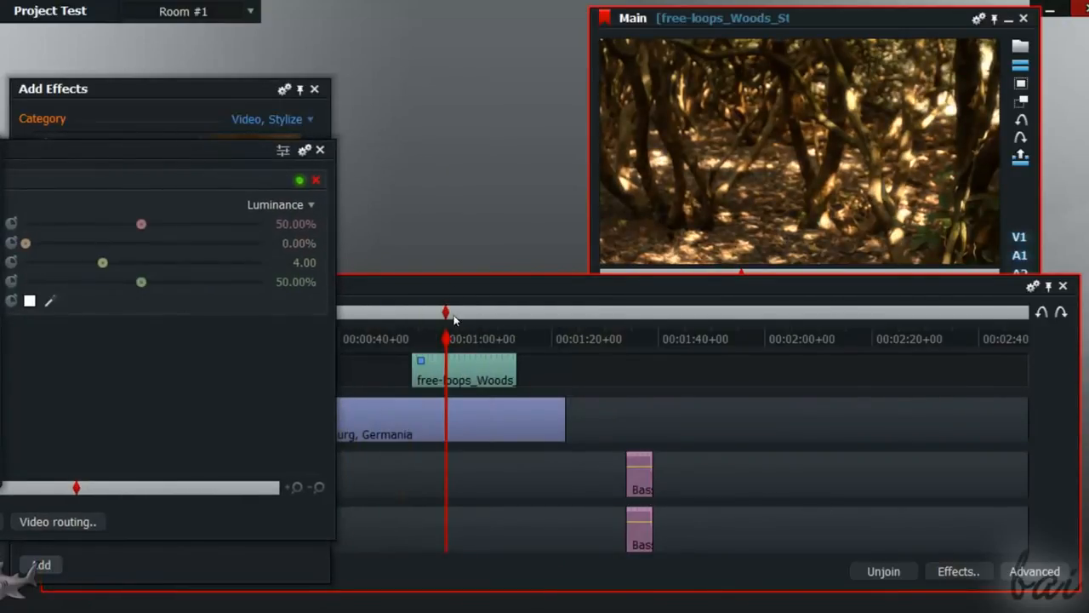
click(444, 312)
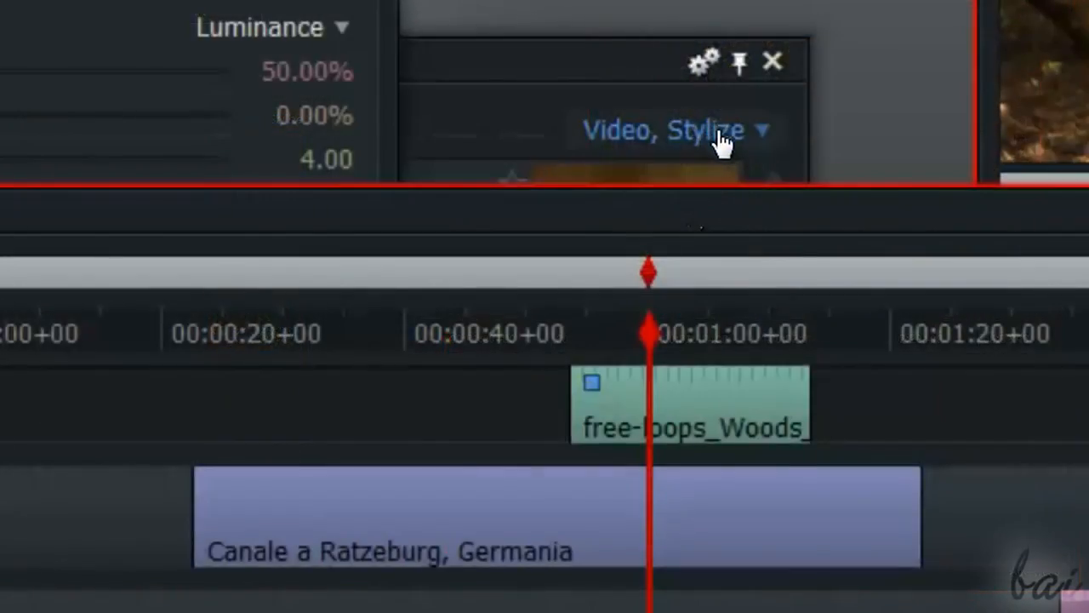
Add an effect from the Mixes category to the free-loops_Woods clip on V1.
click(477, 255)
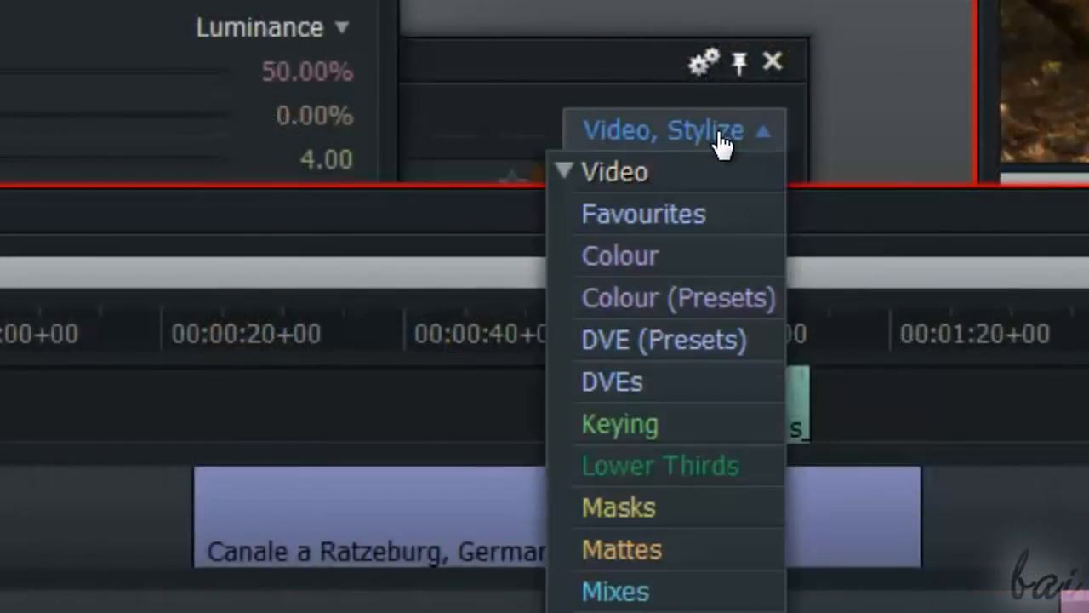
click(634, 594)
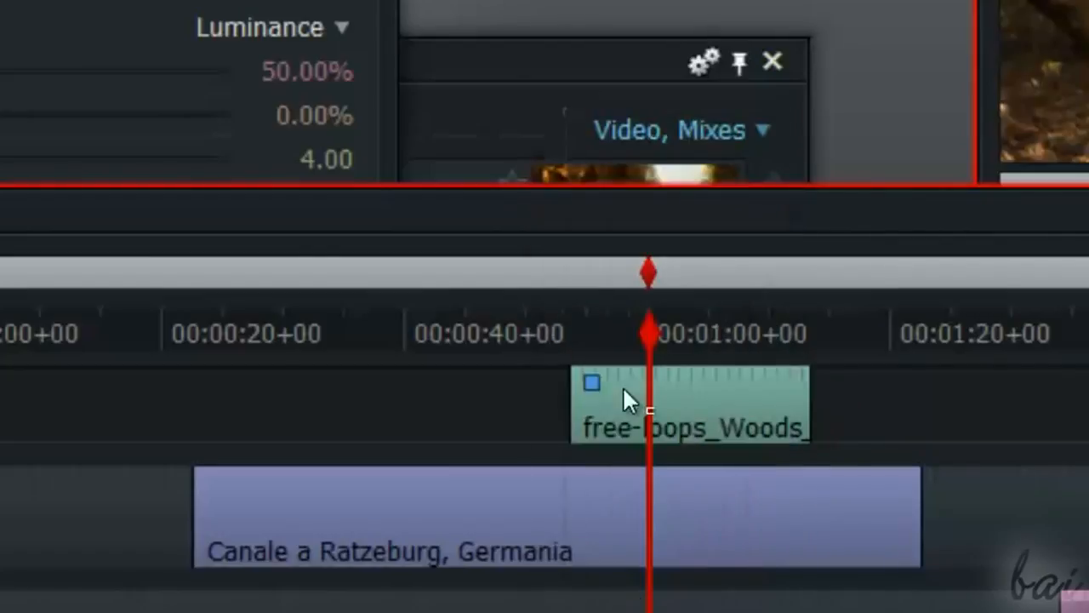
double_click(590, 185)
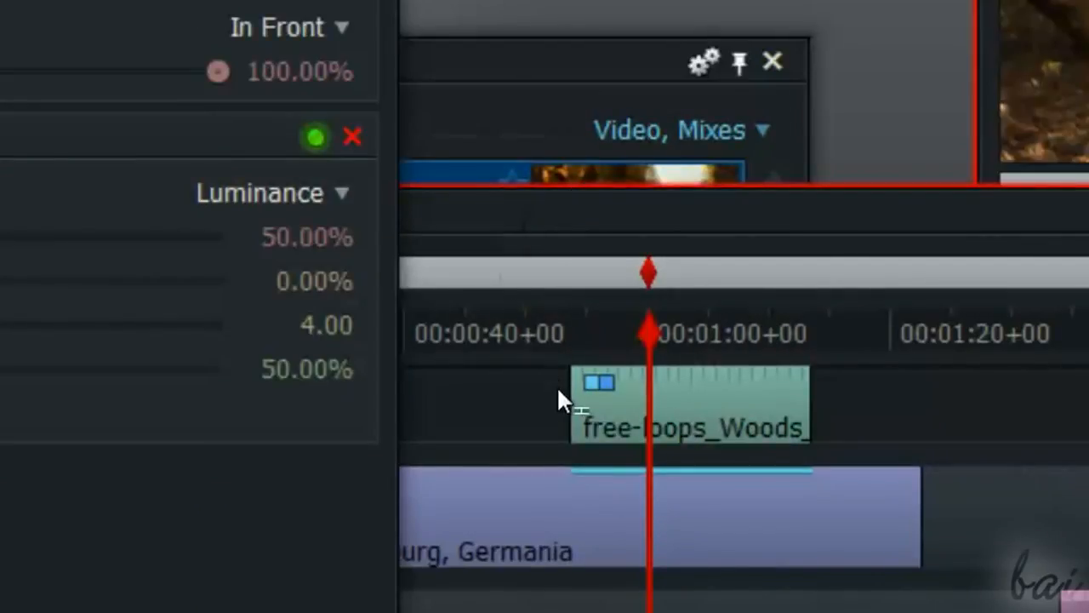
Add an effect from the Titles category to the free-loops_Woods clip on V1.
click(713, 139)
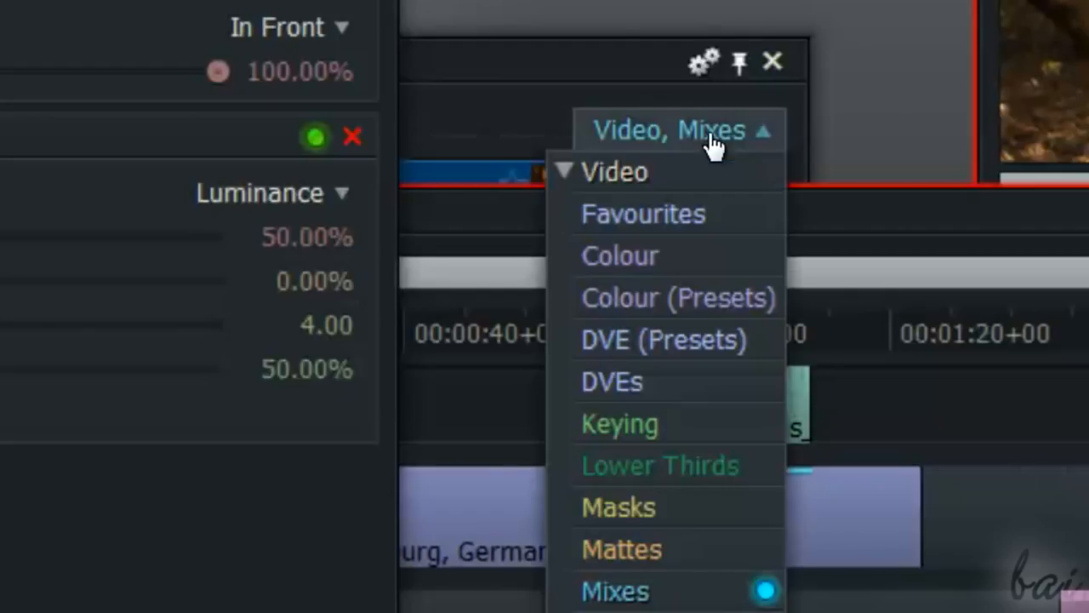
click(656, 611)
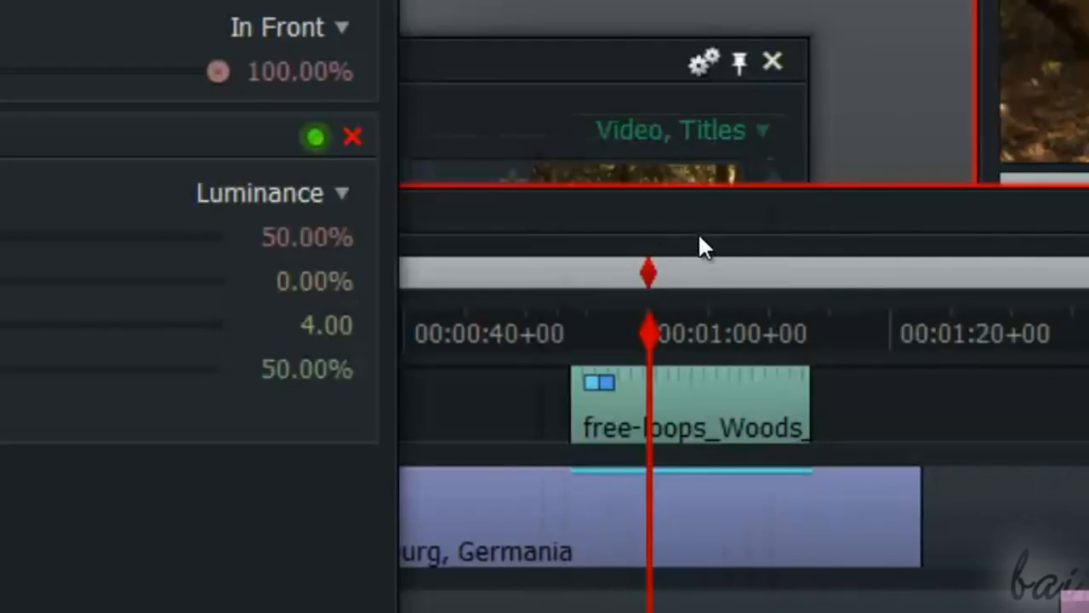
double_click(598, 178)
drag(598, 182, 484, 407)
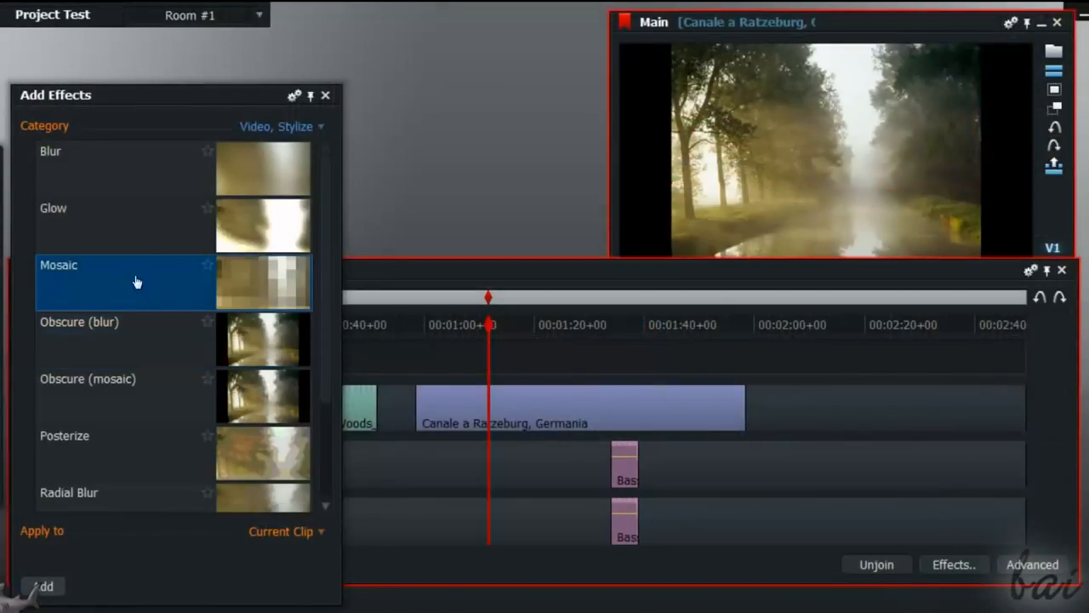
Apply the Glow effect to the Canale a Ratzeburg clip and reposition its settings window.
click(131, 240)
click(141, 180)
click(119, 235)
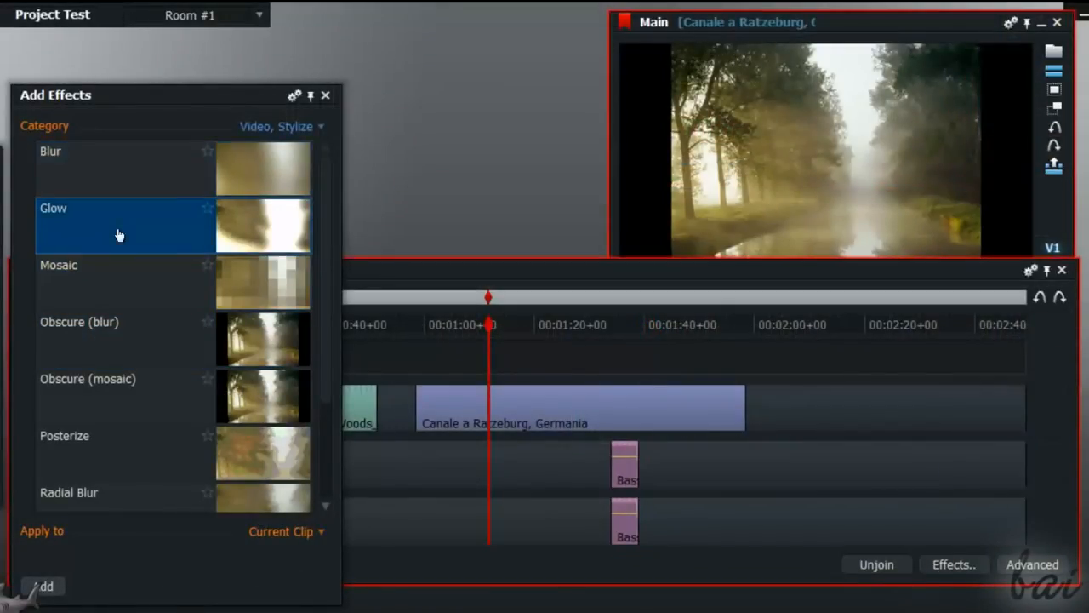
double_click(126, 240)
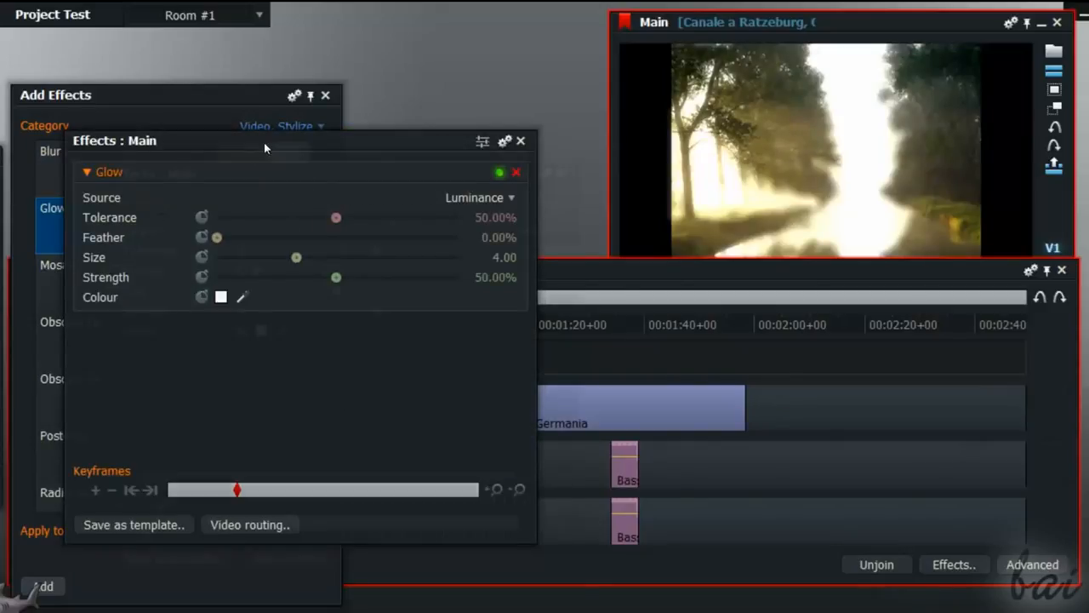
drag(251, 154, 291, 187)
Adjust the Canale a Ratzeburg clip's Glow settings to tolerance 55.16%, feather 38.10%, size 5.11 and strength 28.57%.
drag(377, 249, 390, 303)
drag(261, 273, 397, 294)
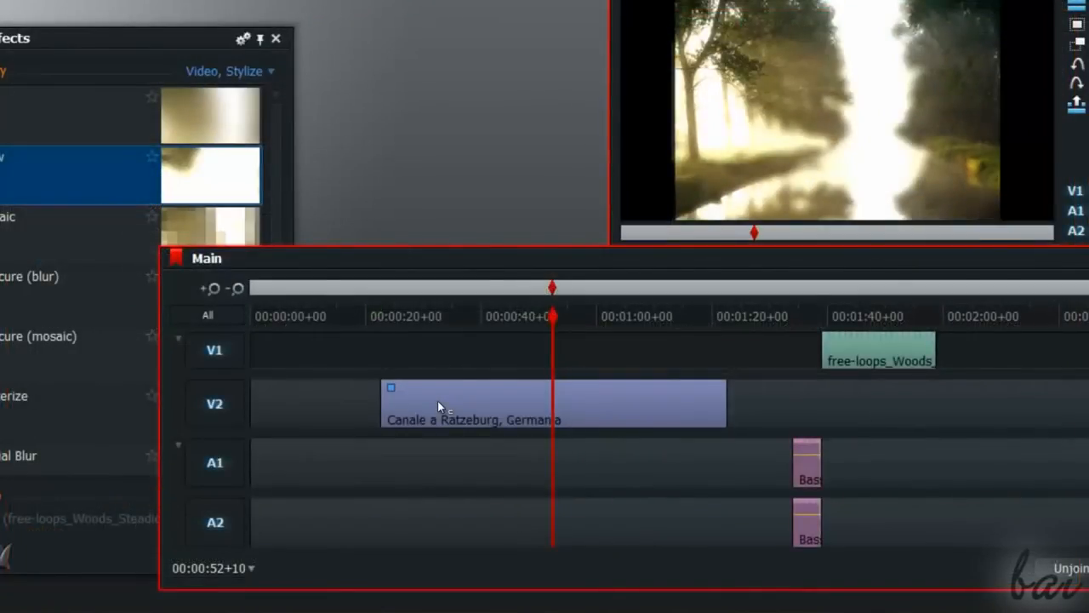
right_click(438, 406)
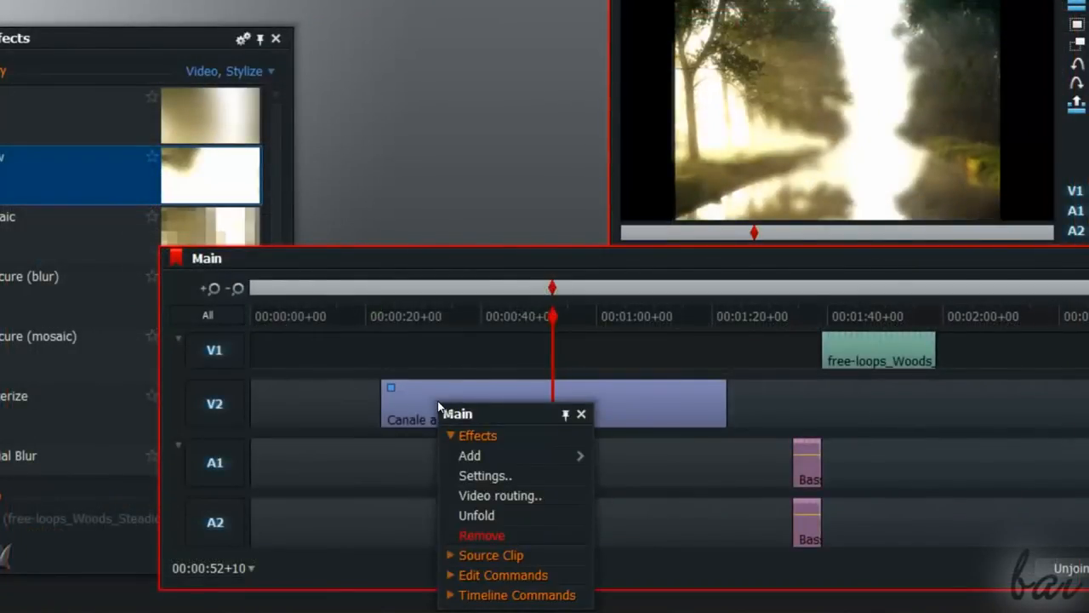
click(480, 478)
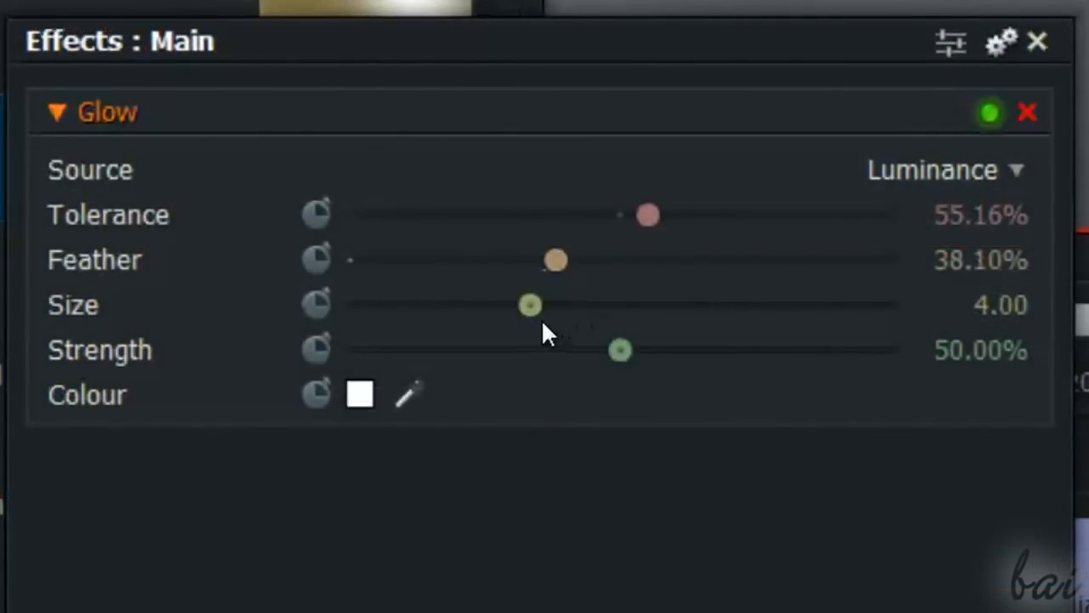
drag(537, 314, 685, 415)
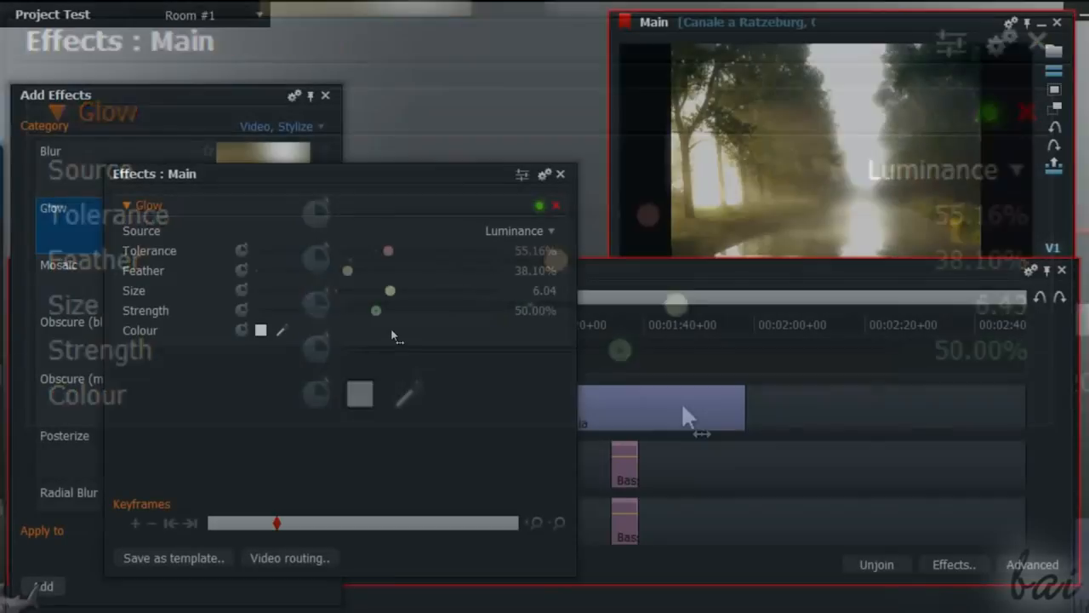
drag(393, 336, 328, 343)
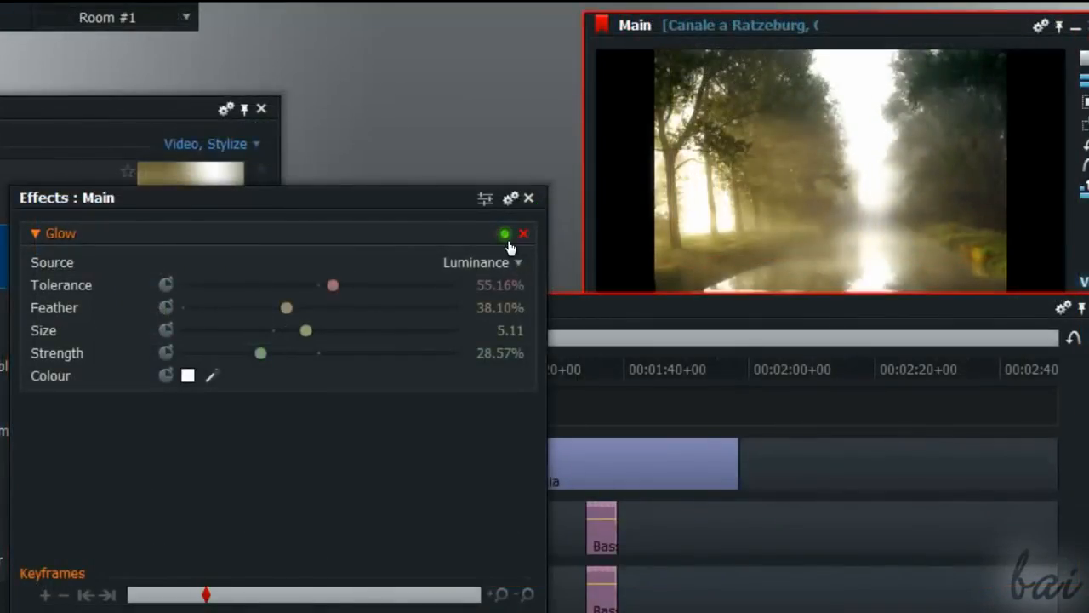
Toggle the Glow effect off and on repeatedly to compare the image with and without it, leaving it enabled.
click(507, 242)
click(507, 242)
click(507, 241)
click(507, 242)
click(507, 241)
click(507, 241)
click(507, 242)
click(507, 241)
click(507, 241)
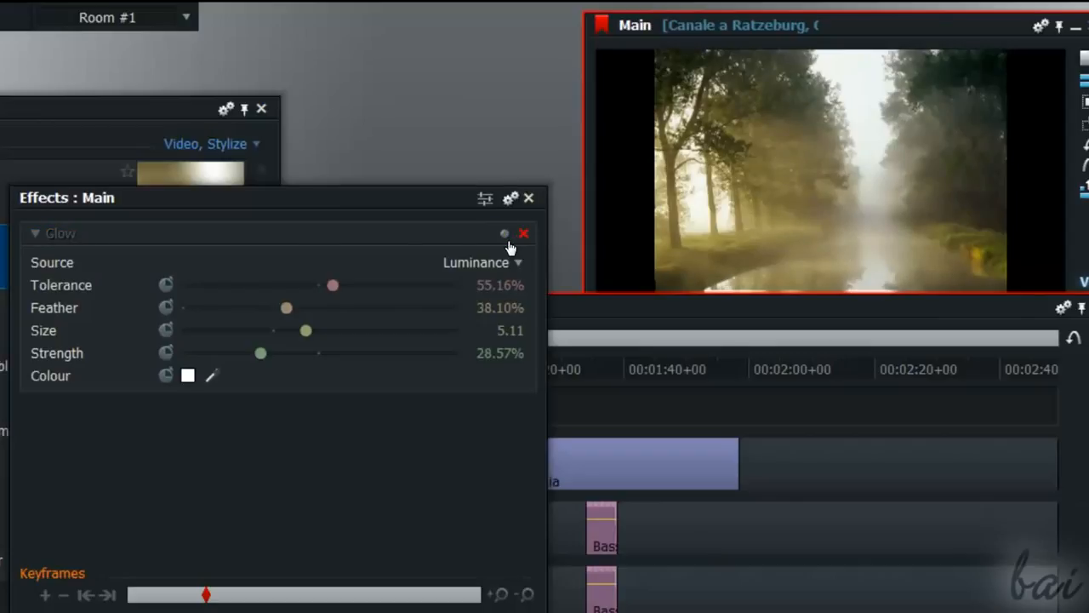
click(507, 241)
click(508, 241)
click(507, 241)
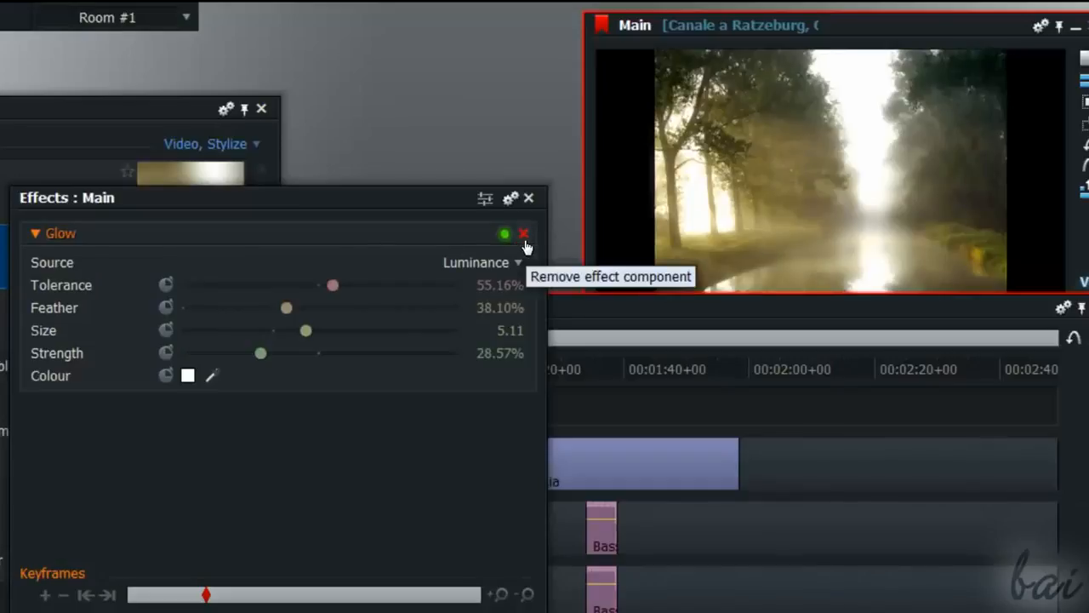
Remove the Glow effect from the Canale a Ratzeburg clip and undo the removal.
click(524, 238)
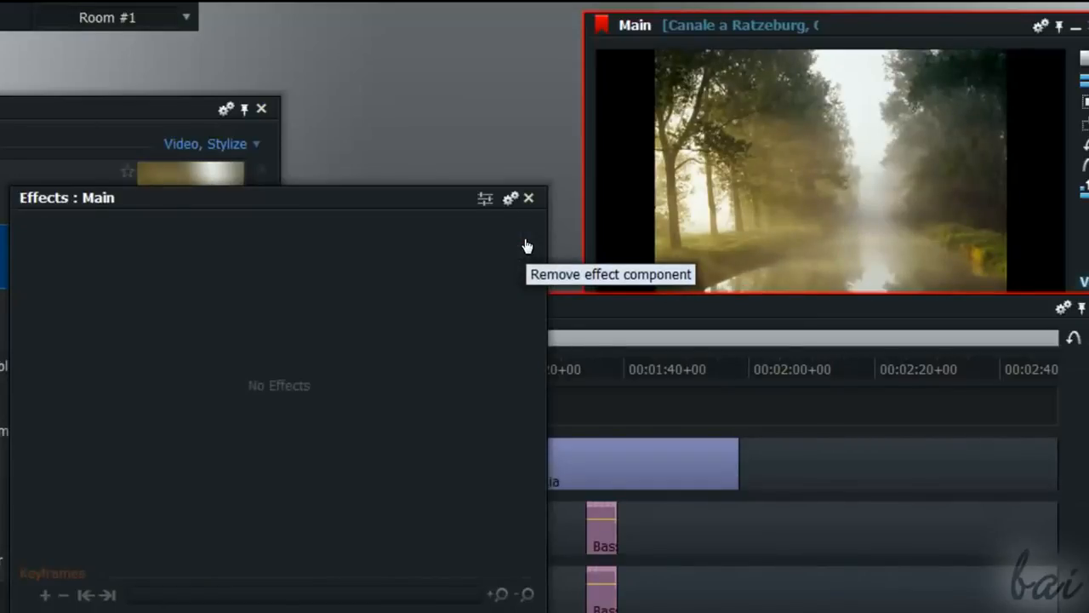
key(ctrl+z)
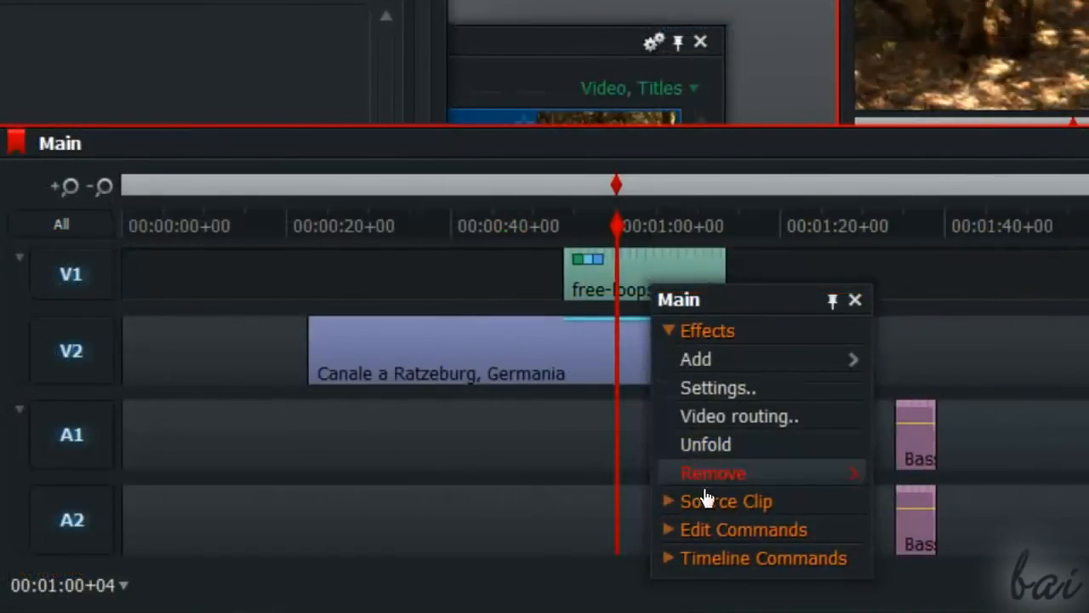
Remove all effects from the free-loops_Woods clip on V1.
mouse_move(739, 478)
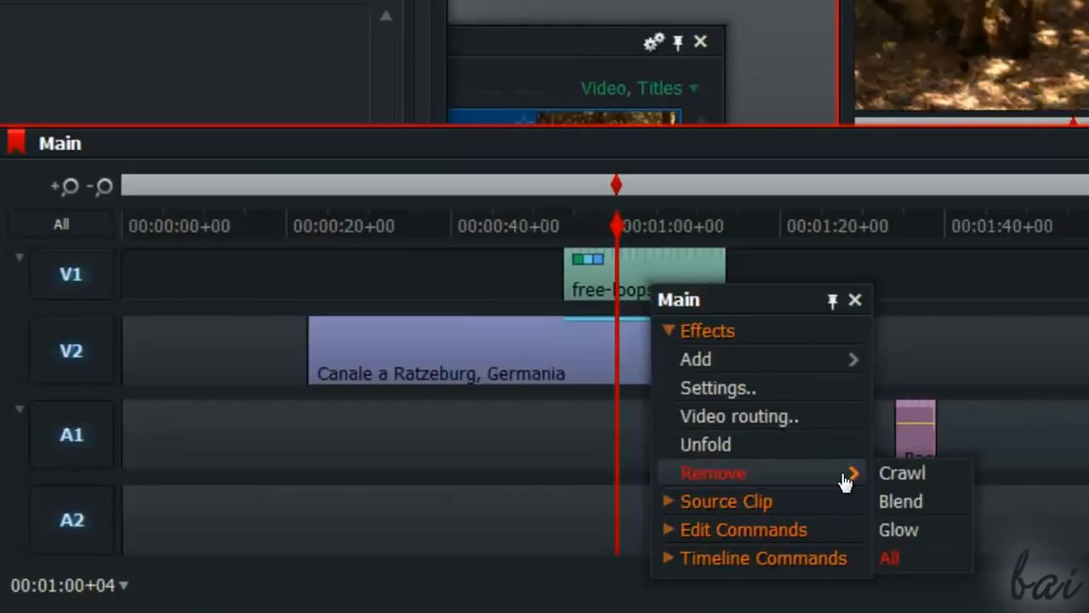
click(909, 560)
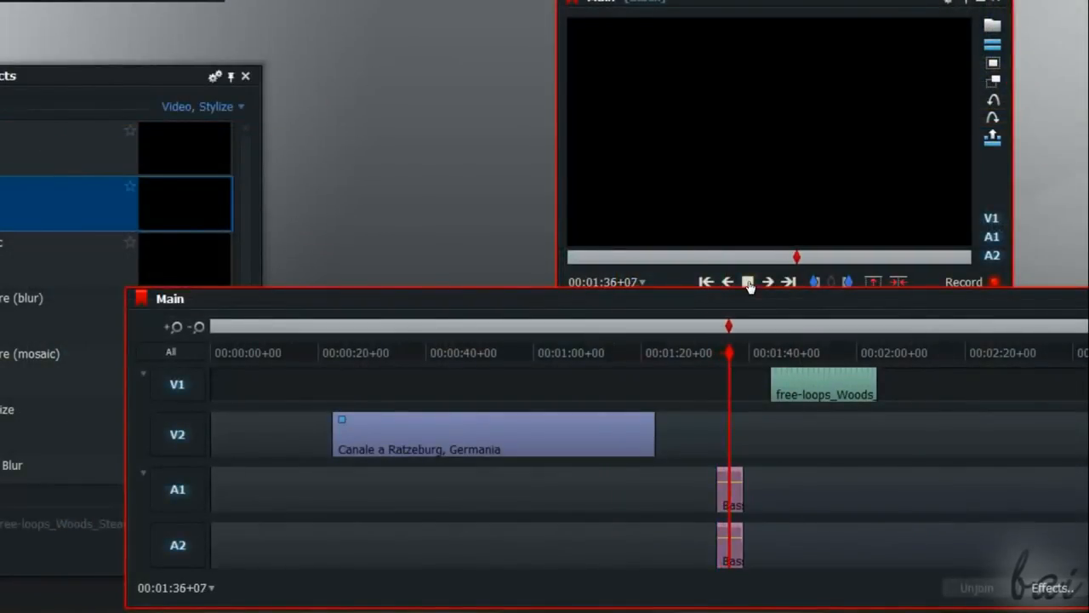
Switch the Add Effects list from Stylize to the full Audio category.
click(352, 75)
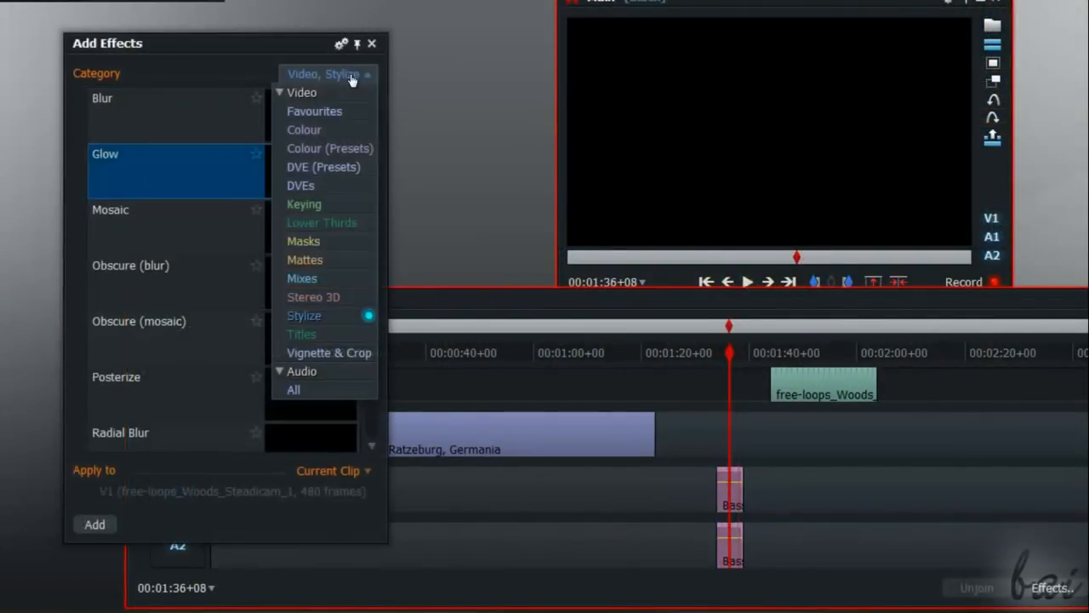
click(335, 389)
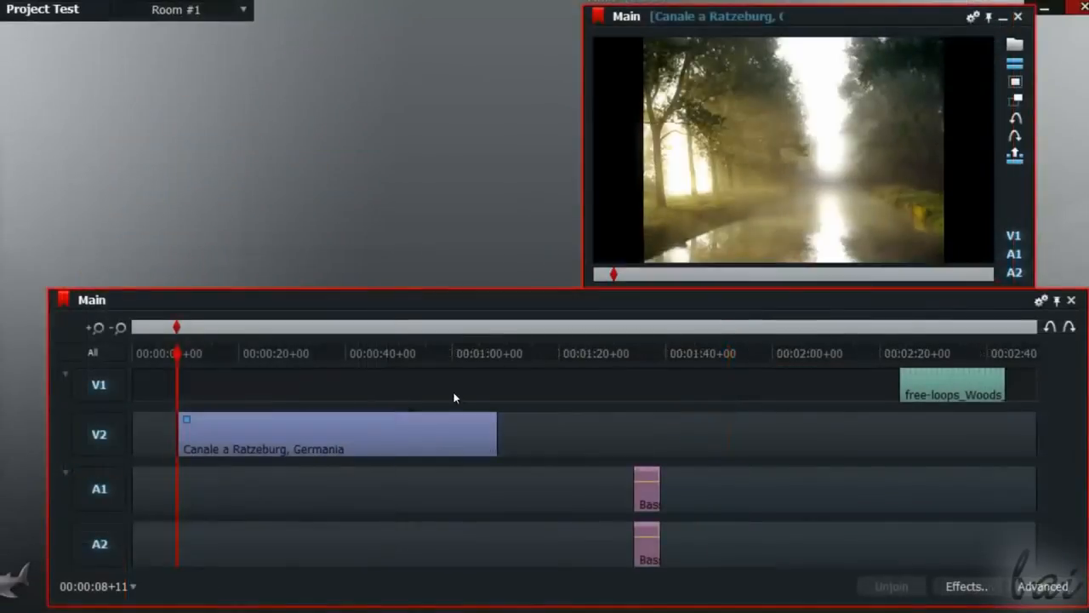
Add the Blur effect from the Stylize category at the empty timeline spot around 00:01:20 and close the effect windows.
drag(185, 350, 562, 345)
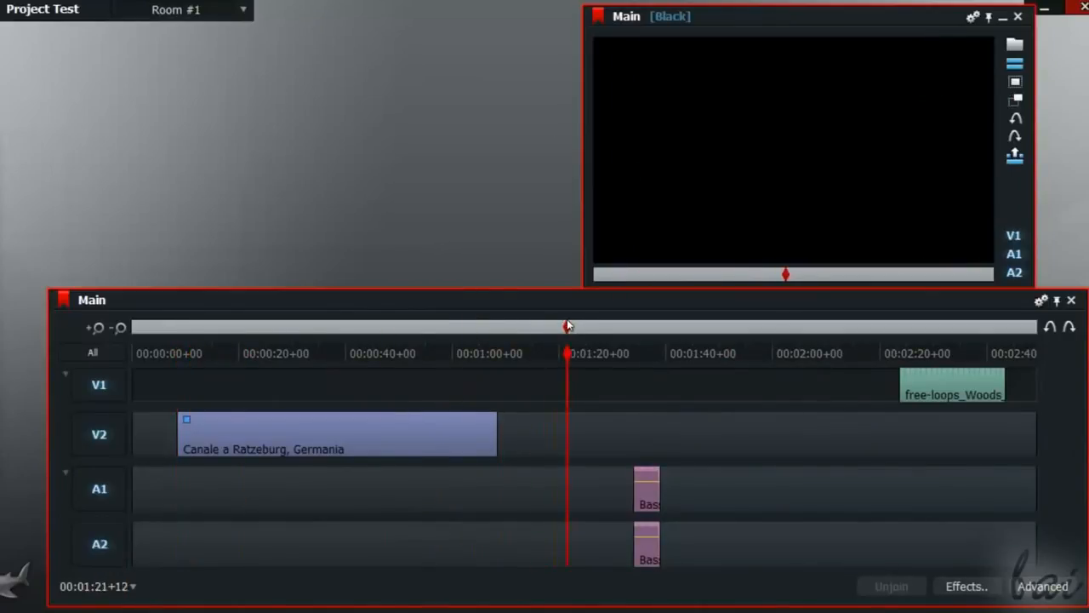
click(960, 586)
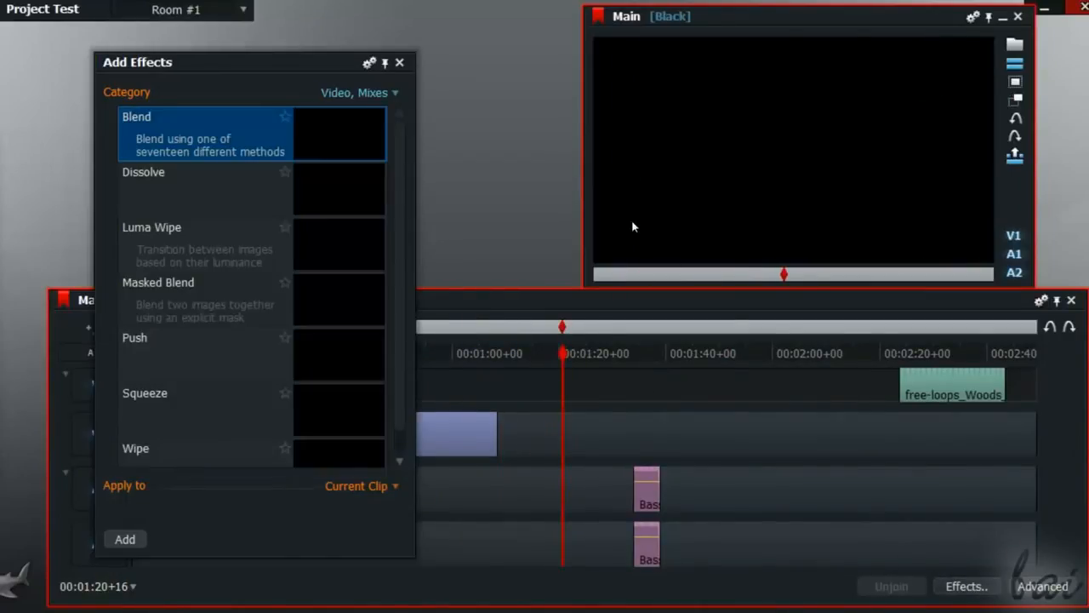
click(349, 93)
click(337, 329)
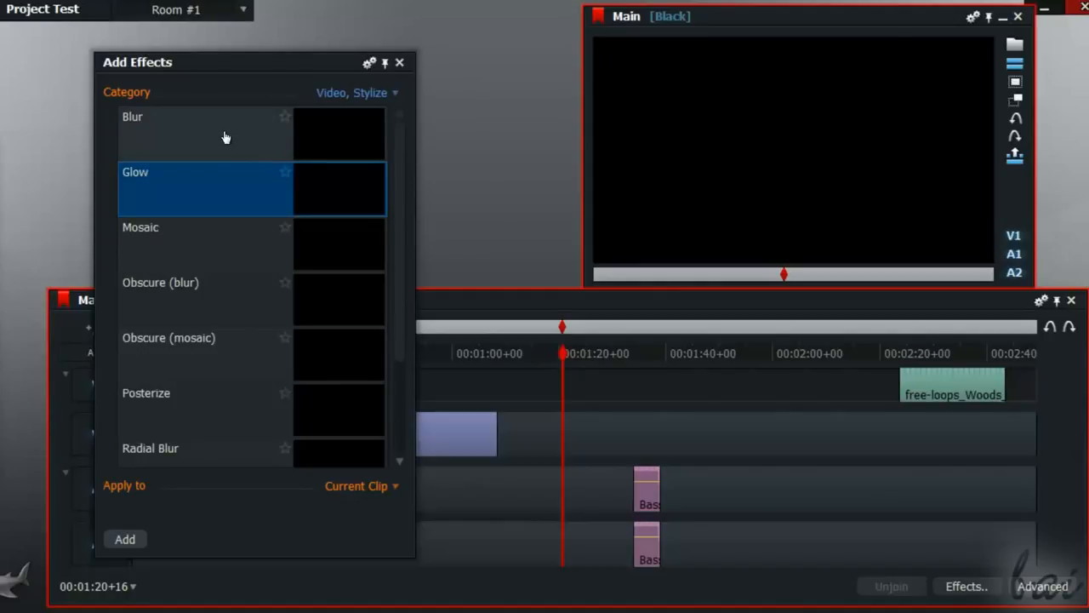
click(225, 138)
double_click(192, 137)
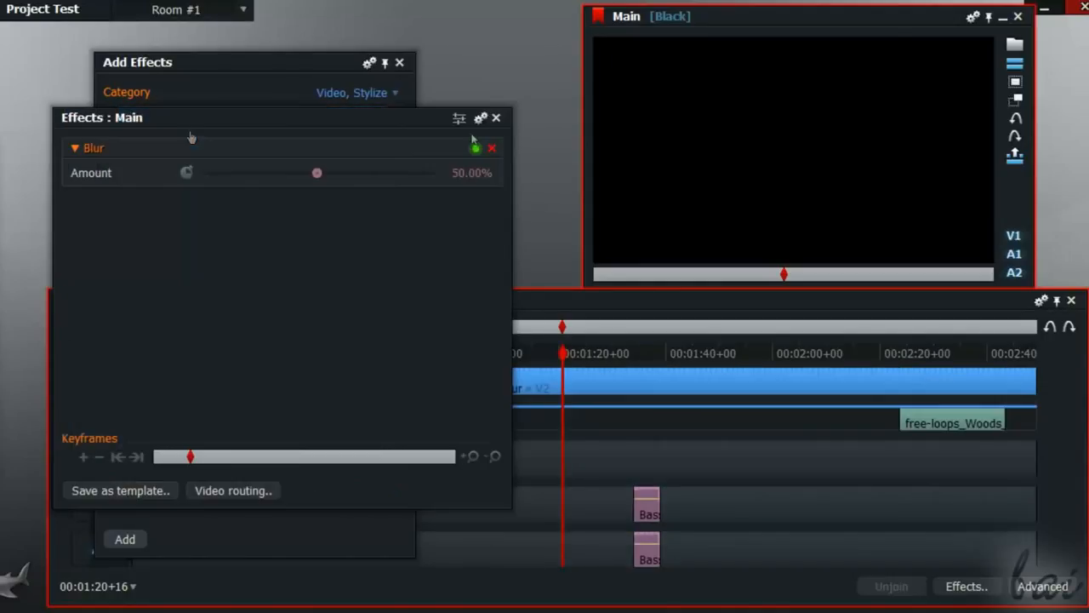
click(496, 114)
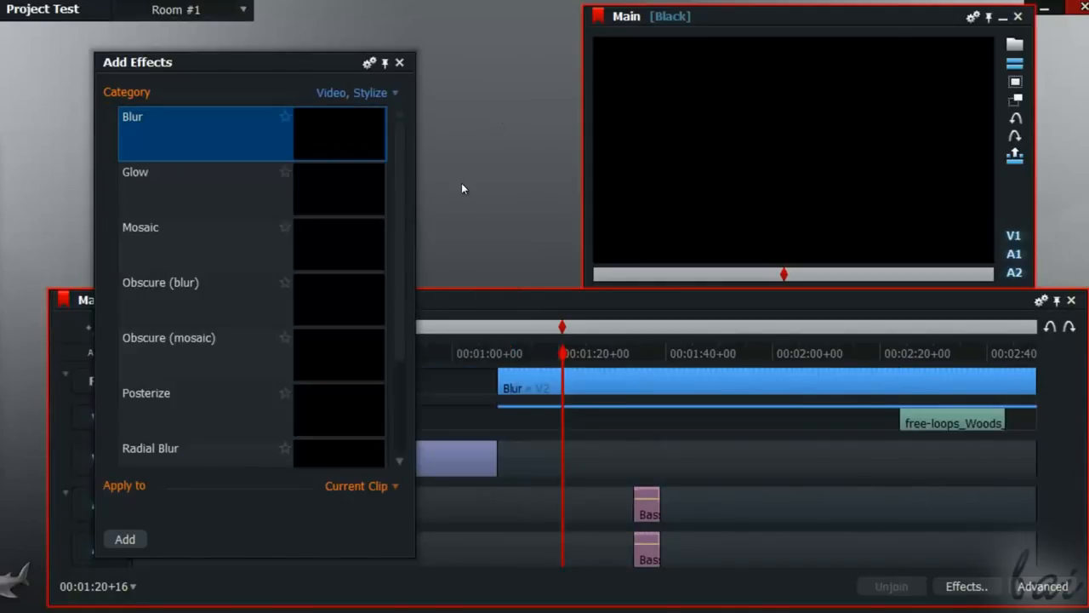
click(400, 64)
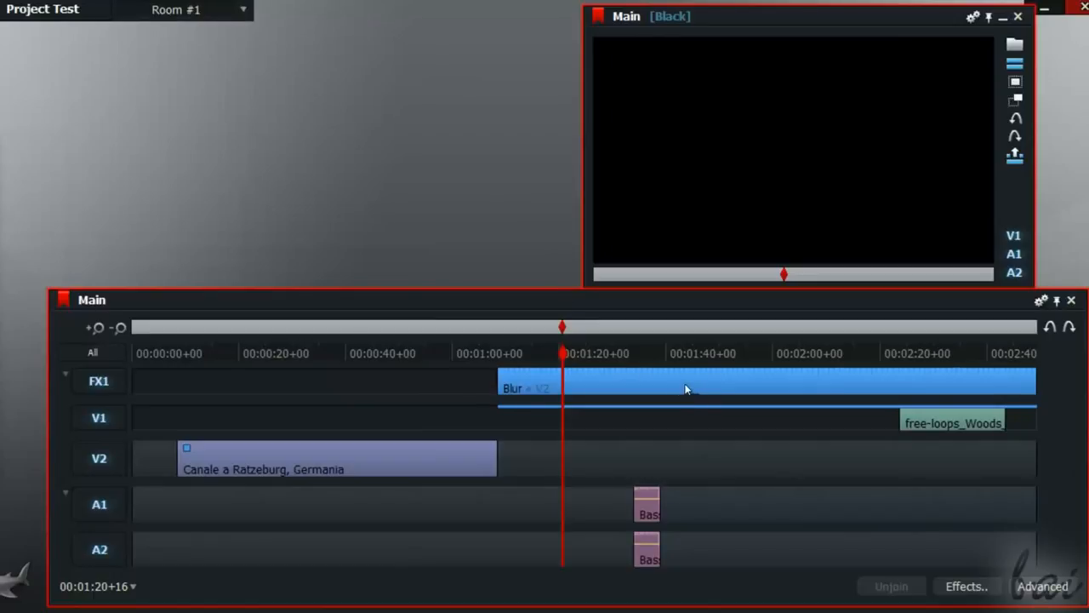
Reposition the Blur segment on FX1 to begin at about 00:00:47, overlapping the end of the Canale a Ratzeburg clip, and scrub towards it.
drag(718, 390, 683, 385)
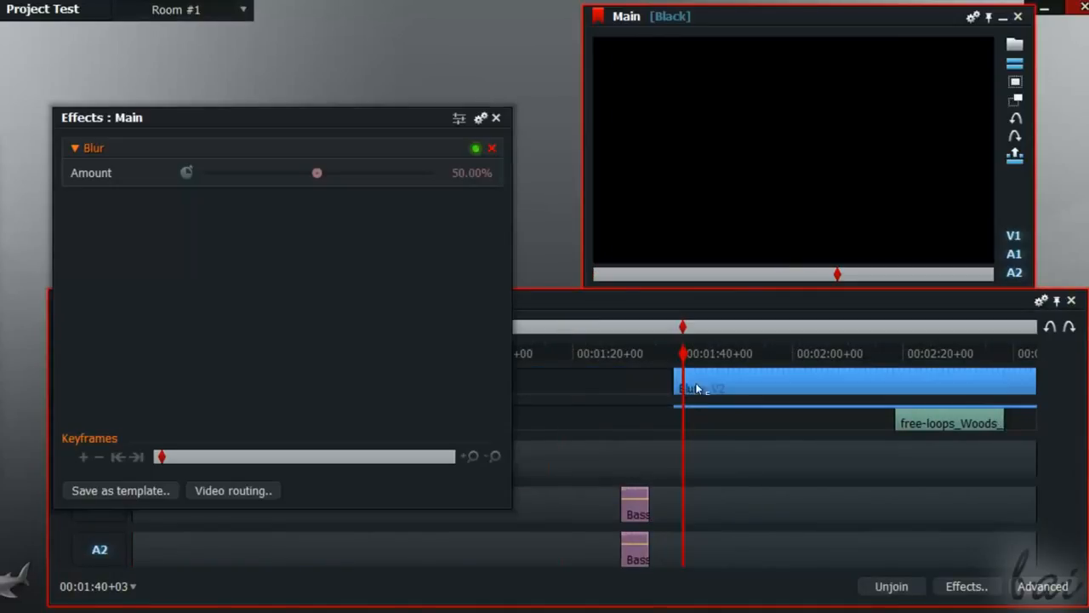
drag(831, 382, 505, 387)
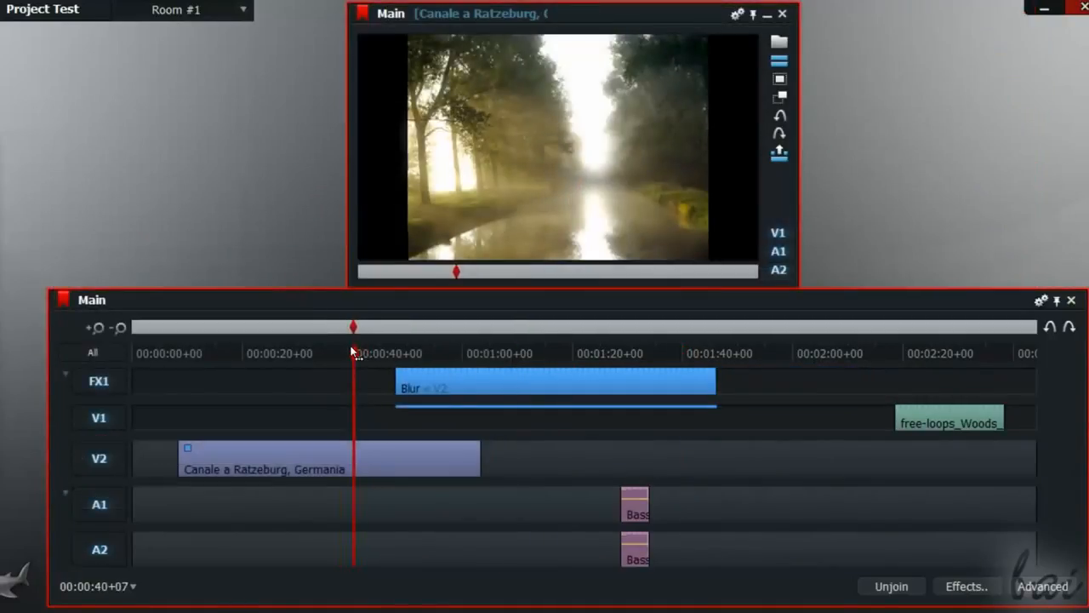
drag(353, 356, 394, 368)
Add the Mosaic effect on top of the Blur segment at about 00:01:14 and close the effect windows.
drag(460, 369, 542, 348)
click(970, 586)
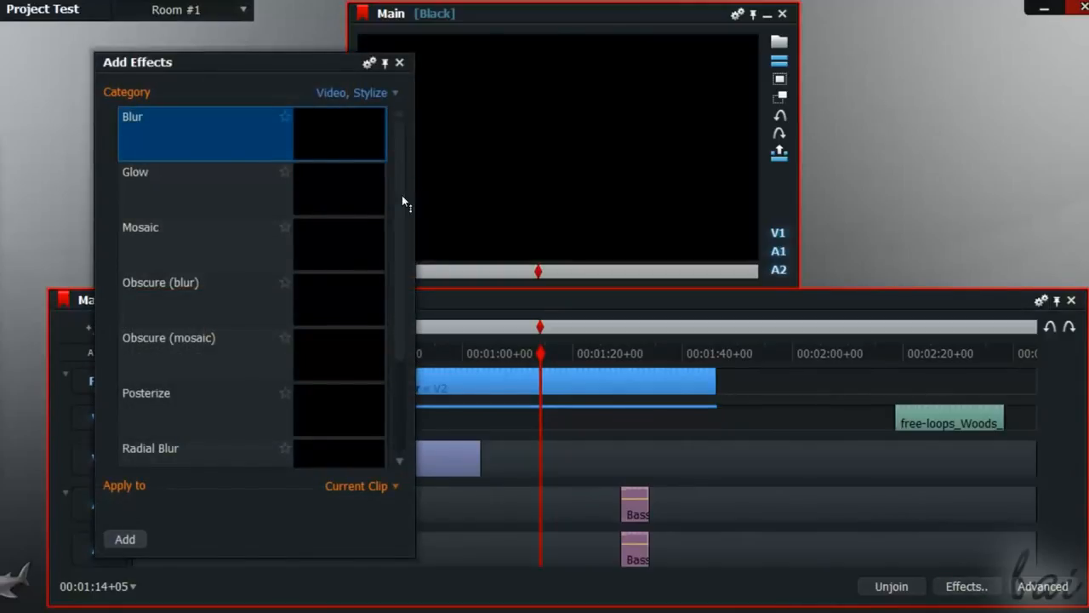
drag(234, 225, 199, 237)
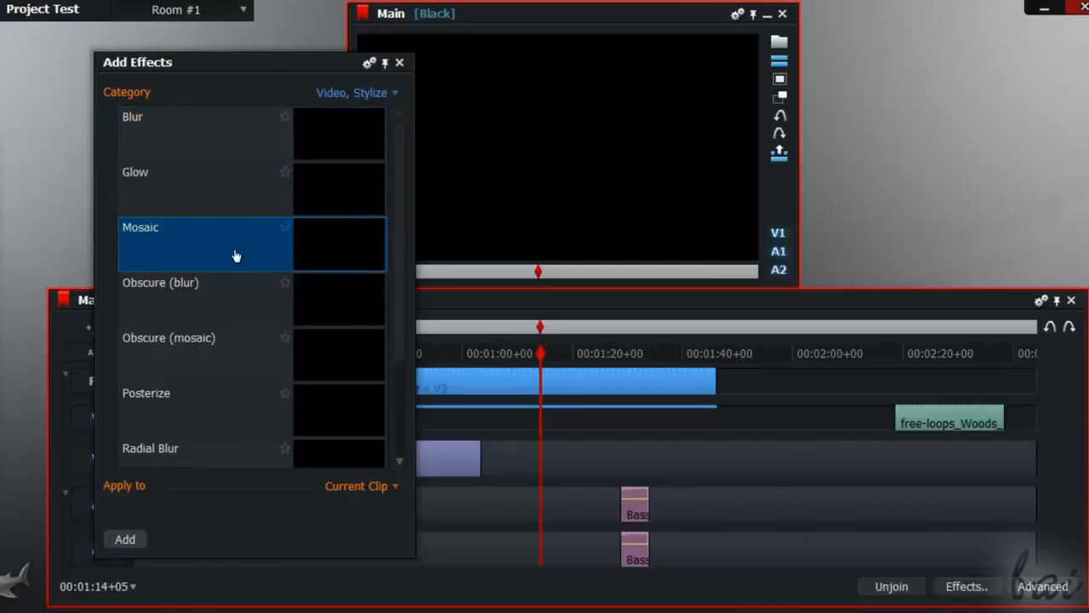
double_click(236, 256)
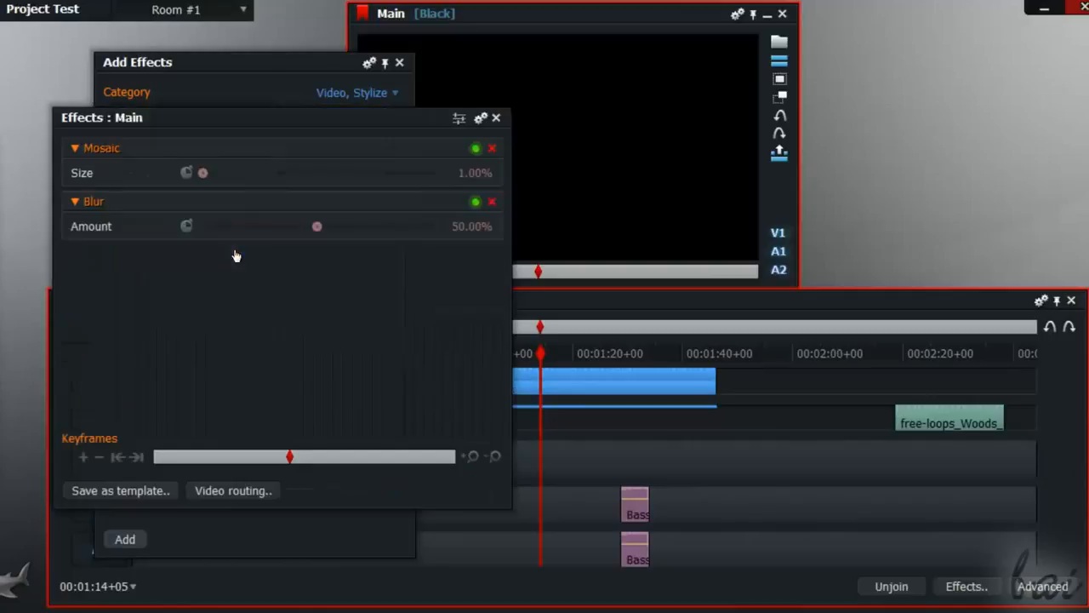
click(497, 119)
click(399, 64)
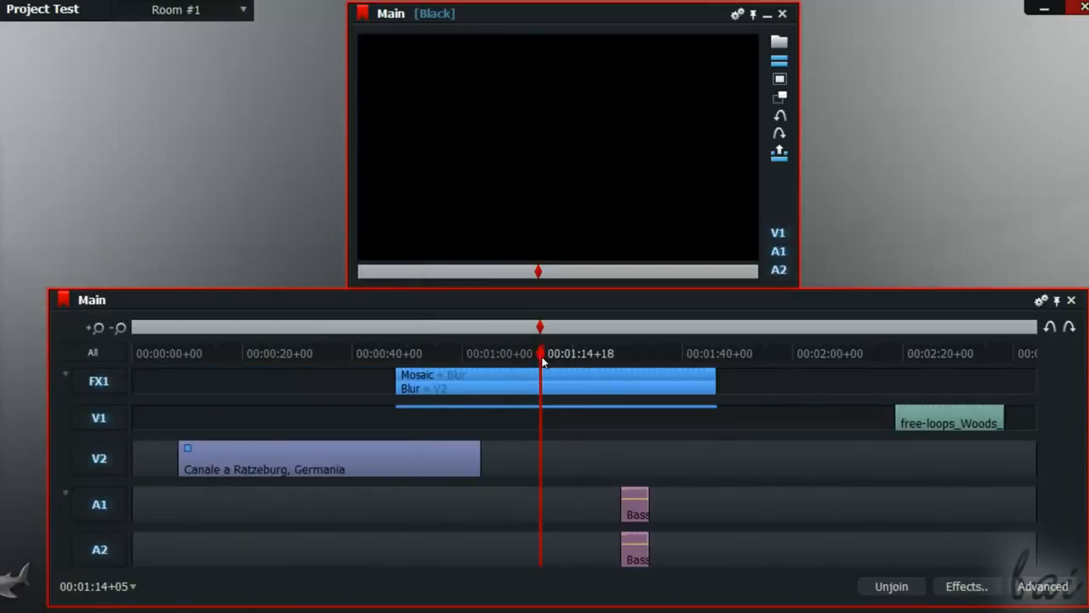
Add the Sharpen effect at the empty timeline spot around 00:01:35, outside the Mosaic and Blur segment, and close its settings.
mouse_move(541, 355)
mouse_down()
mouse_move(290, 353)
mouse_move(536, 339)
mouse_move(659, 344)
mouse_up()
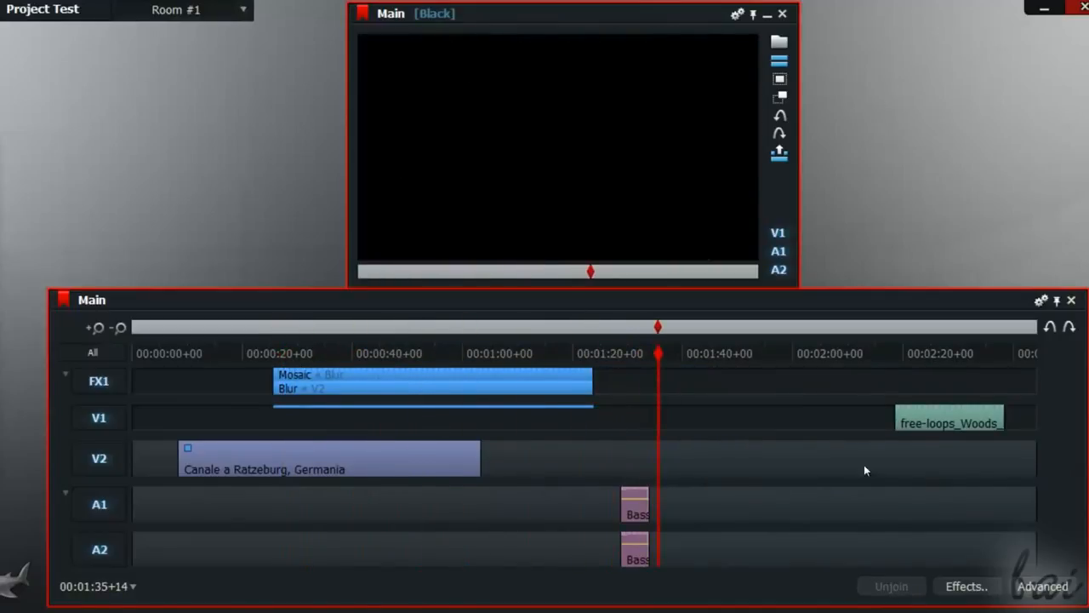
click(959, 586)
double_click(219, 377)
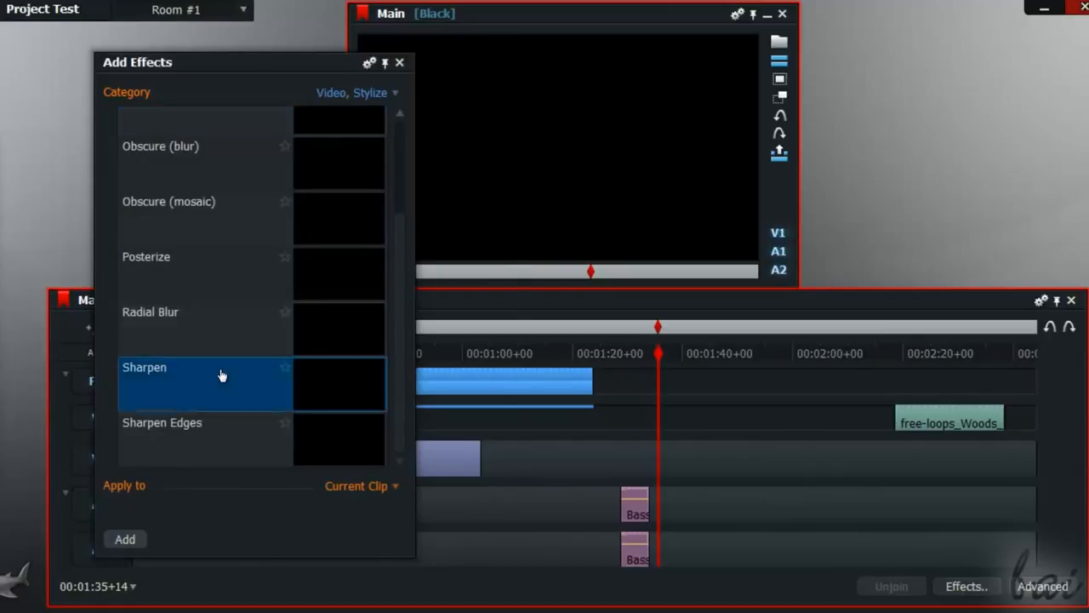
drag(696, 379, 643, 381)
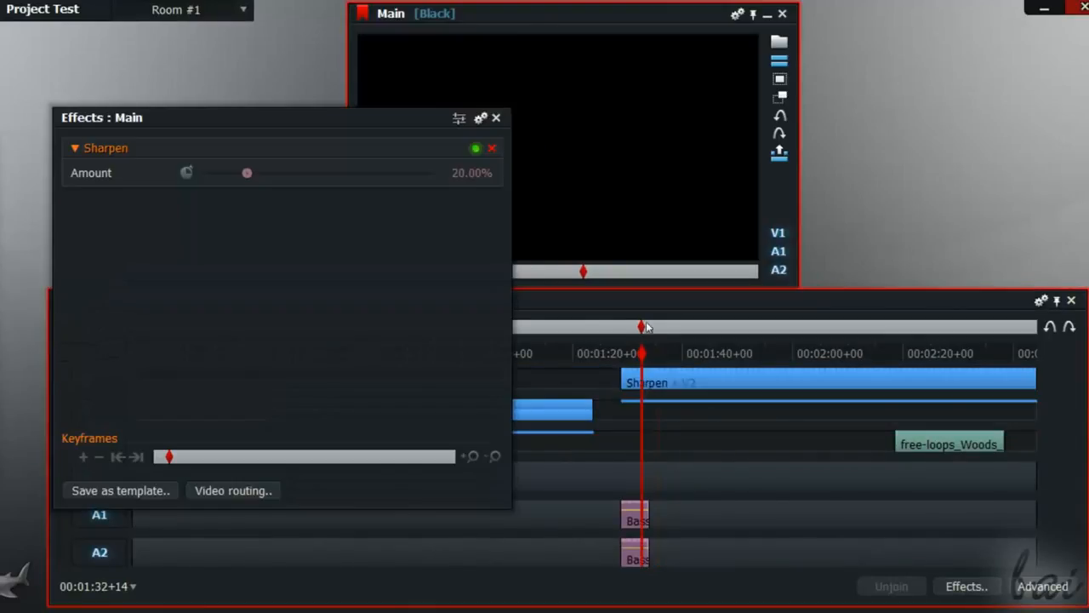
click(496, 119)
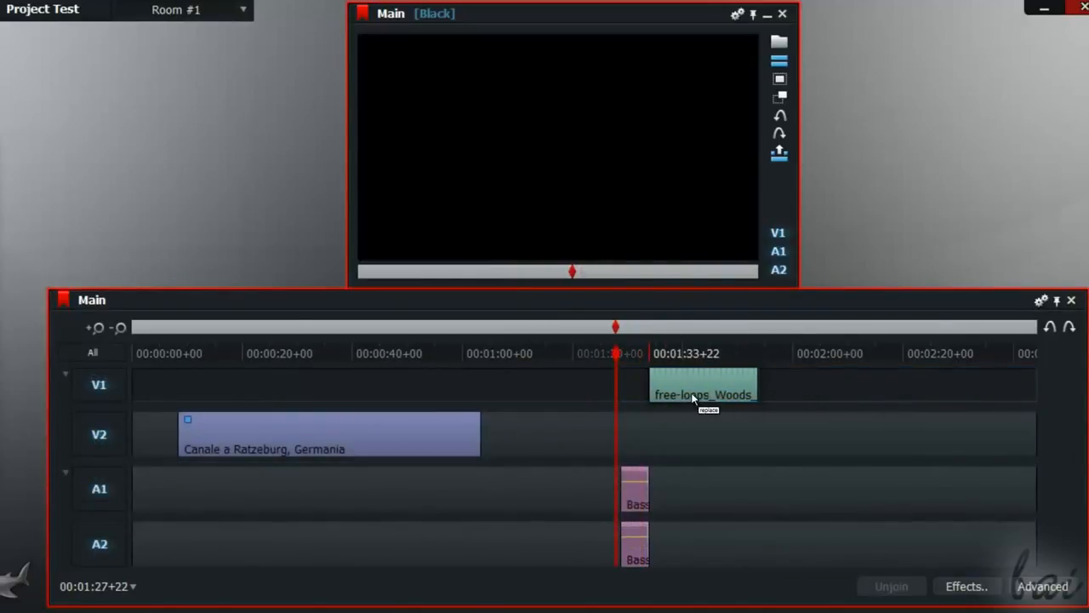
Move the free-loops_Woods clip earlier on V1 so it starts at about 00:01:21.
click(649, 353)
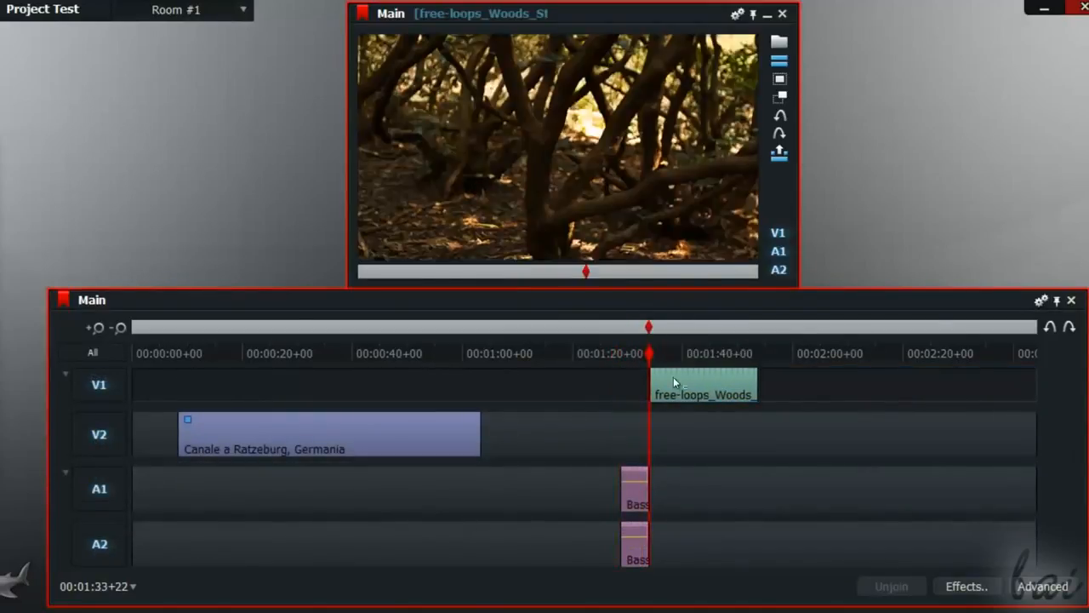
drag(709, 385, 639, 386)
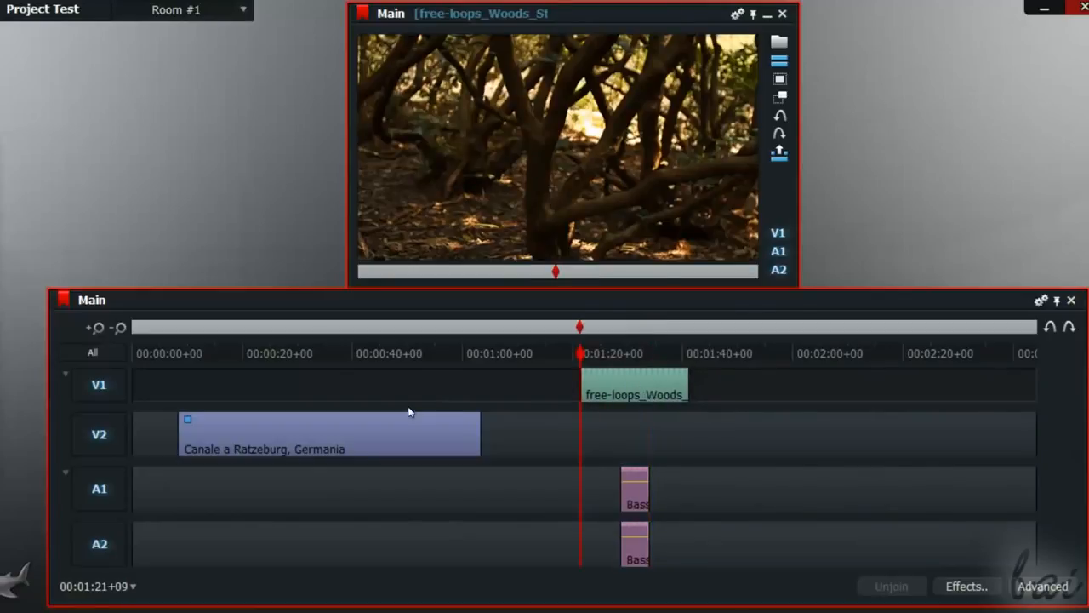
Browse the Titles category's Crawl and Roll effects, and apply the Titles effect to the Canale a Ratzeburg clip.
drag(585, 359, 308, 362)
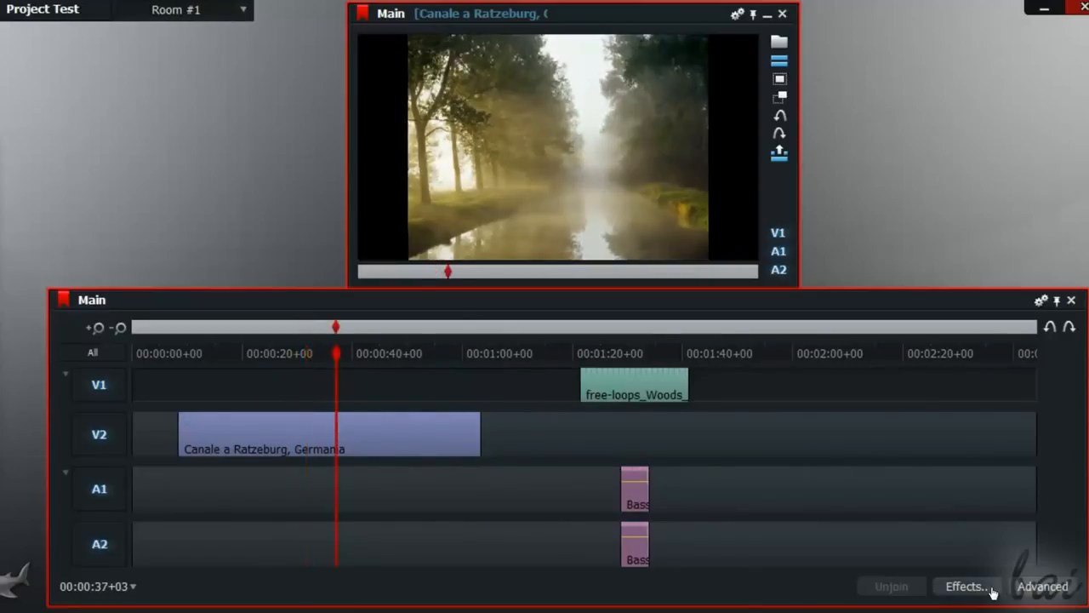
click(992, 591)
drag(286, 62, 213, 46)
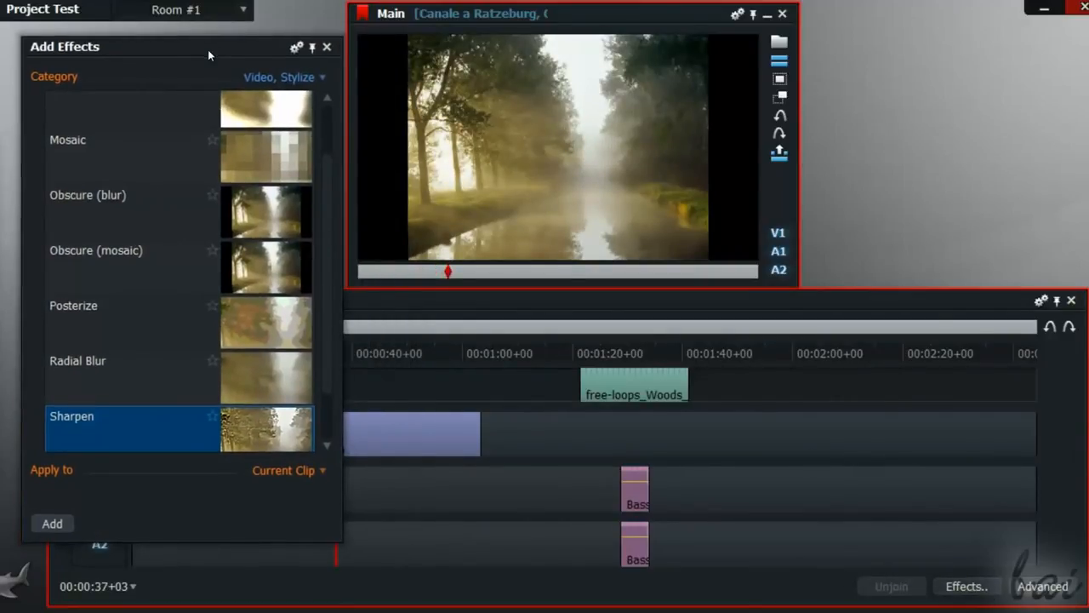
click(276, 78)
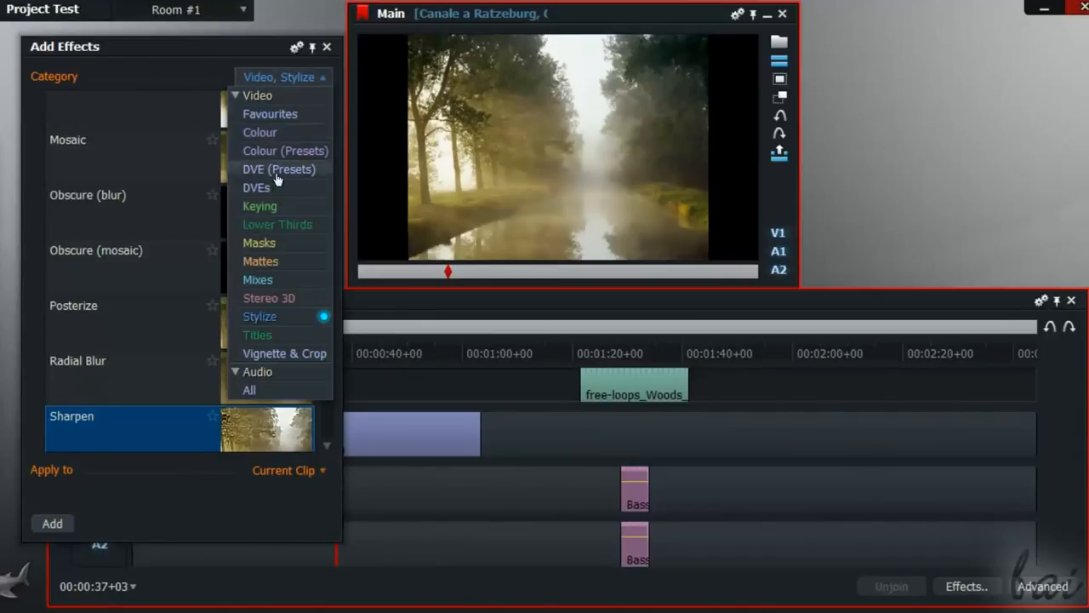
click(298, 335)
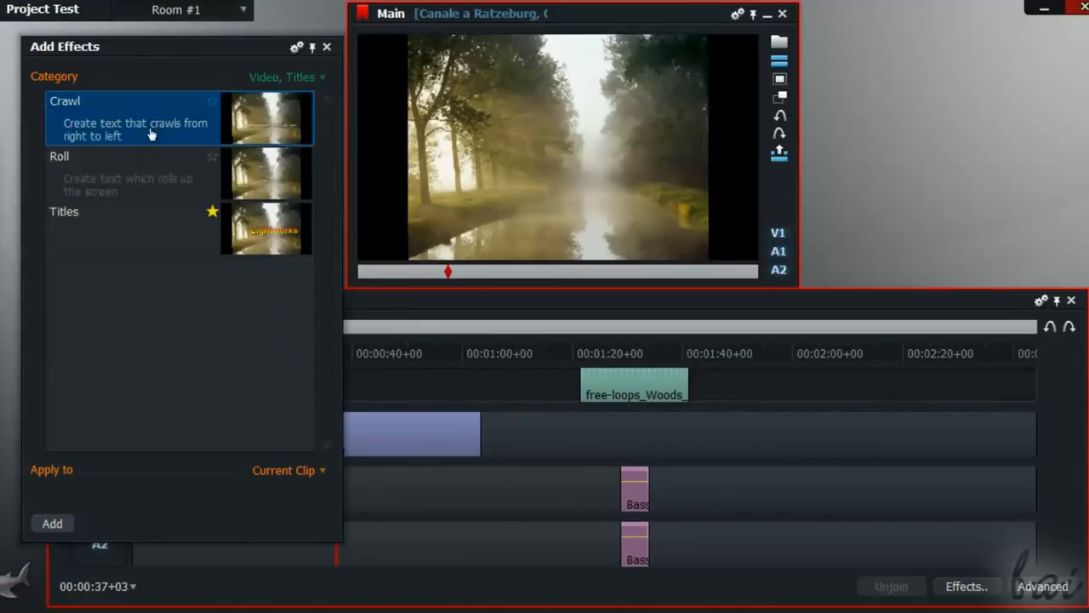
click(148, 180)
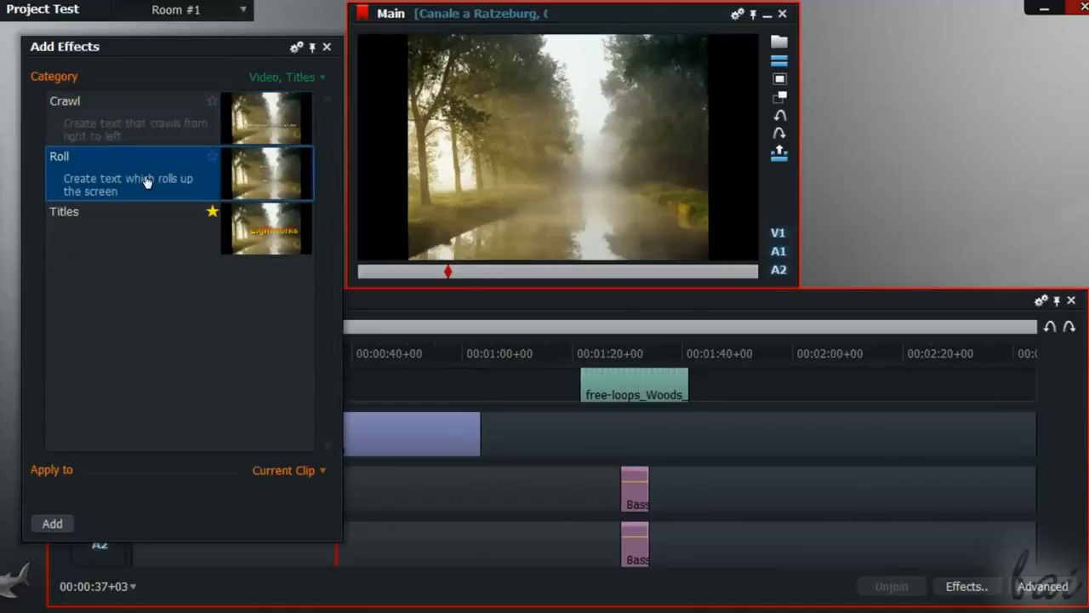
click(129, 247)
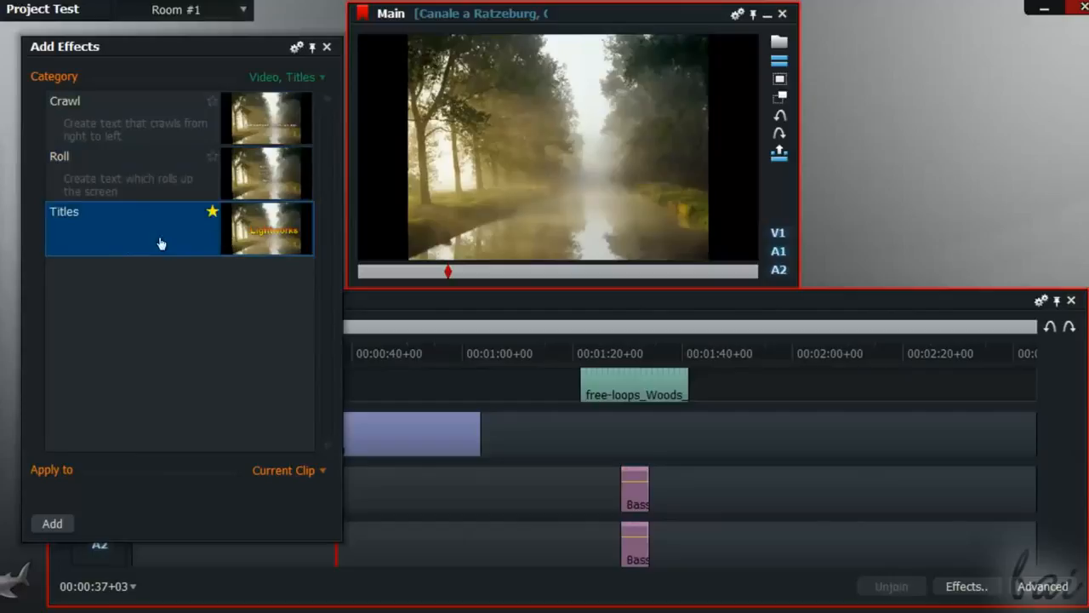
double_click(160, 244)
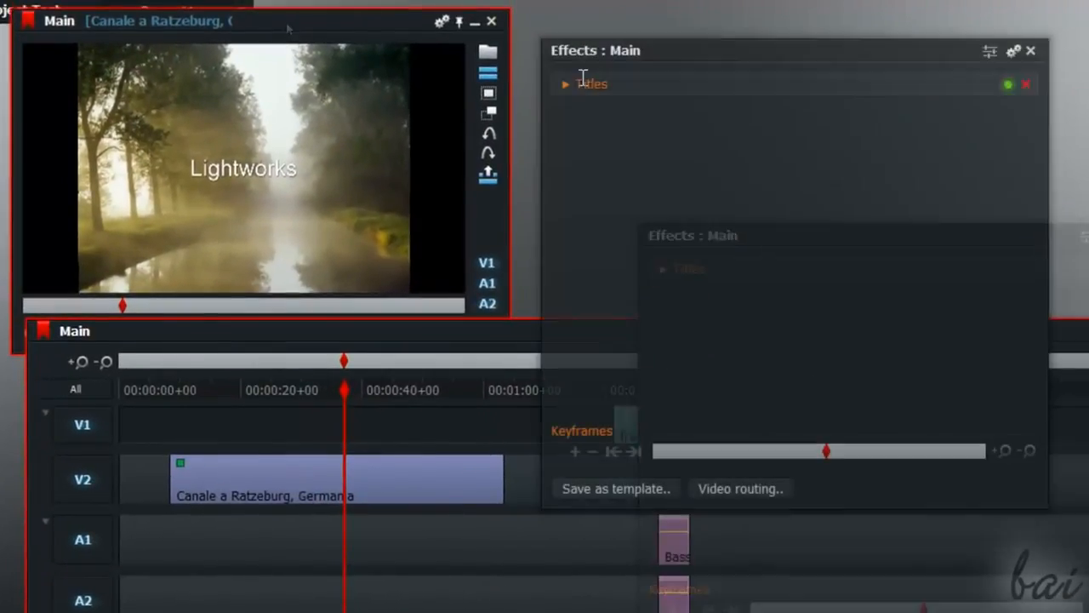
Replace the title text with "Hello" and set its typeface to Bauhaus 93.
click(565, 84)
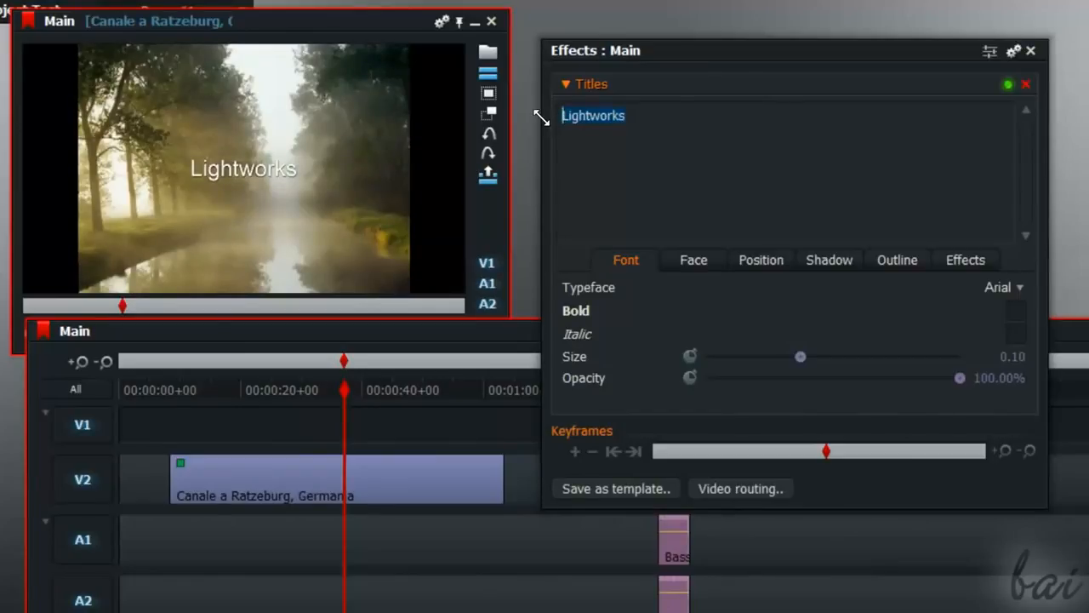
text(Hello)
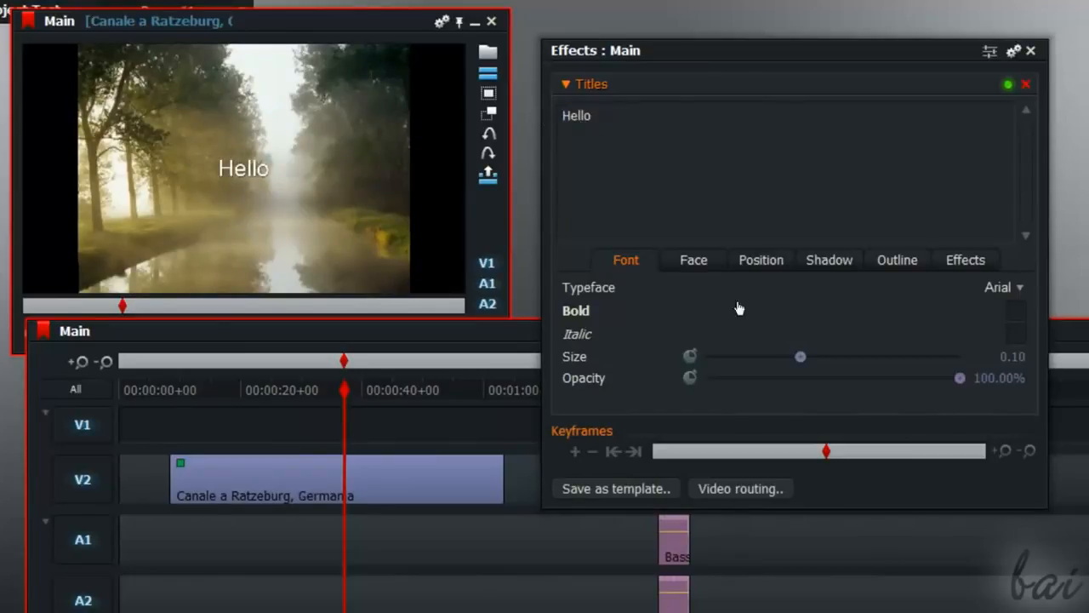
click(1007, 293)
click(867, 432)
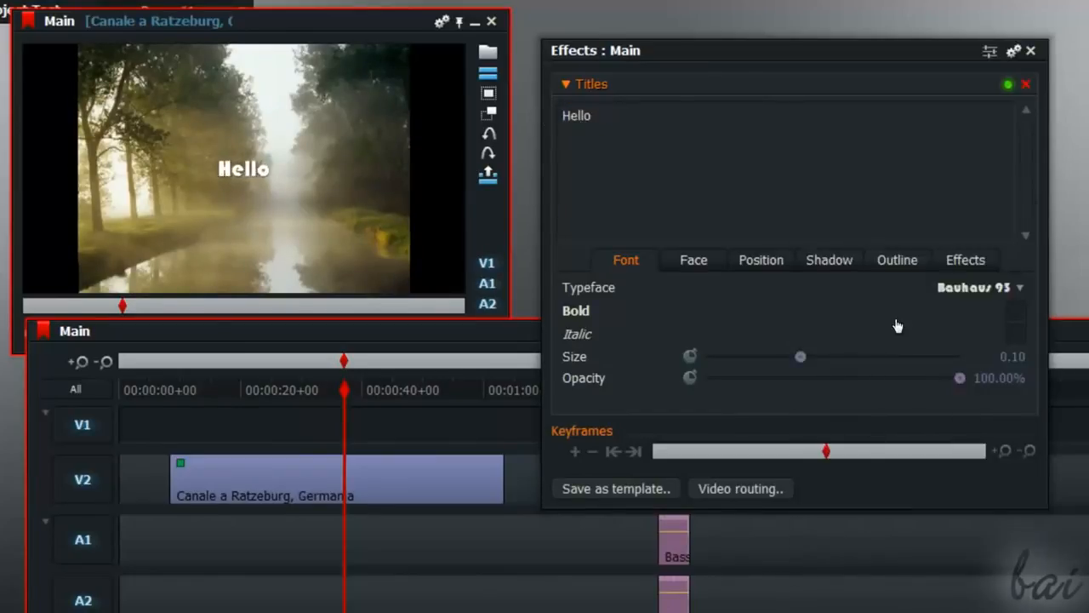
Toggle the title's italic style on and off, and set its size to 0.21 and opacity to 56%.
click(891, 339)
click(891, 339)
drag(800, 357, 850, 378)
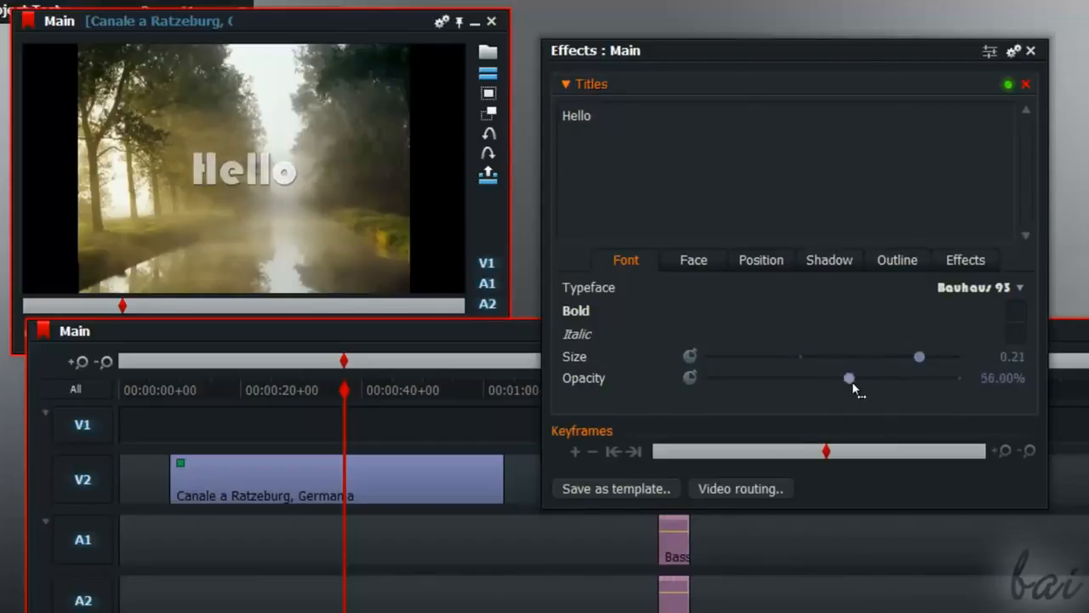
Set the Hello title's flat face colour to pale green.
click(703, 268)
click(847, 286)
mouse_move(1016, 478)
mouse_down()
mouse_move(1009, 437)
mouse_move(1046, 520)
mouse_move(999, 470)
mouse_up()
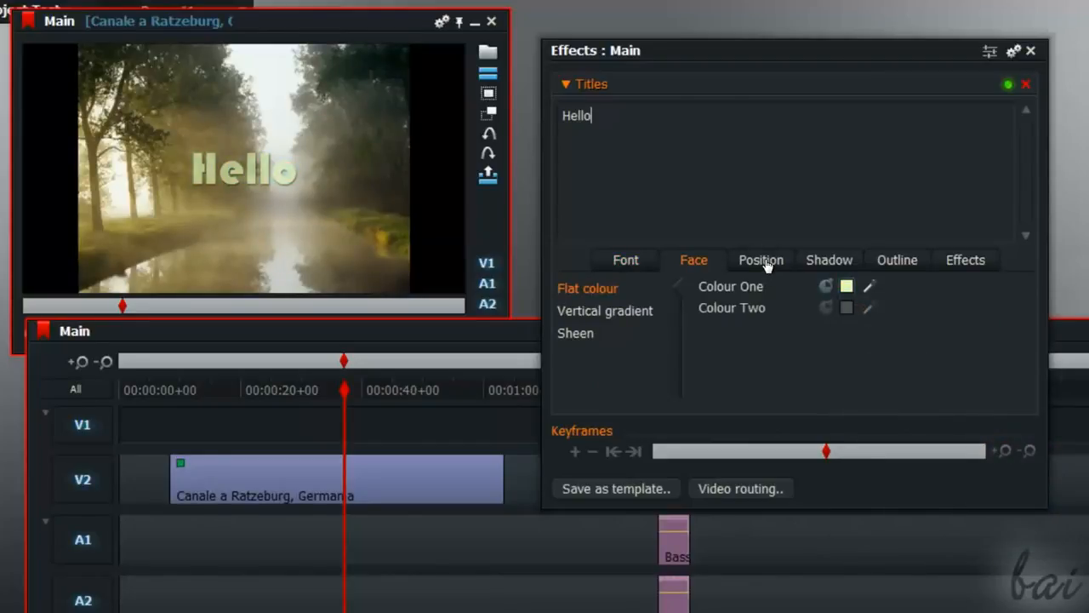
Reposition the Hello title to the upper-left area of the picture.
click(767, 266)
mouse_move(839, 307)
mouse_down()
mouse_move(786, 322)
mouse_move(895, 331)
mouse_move(822, 306)
mouse_up()
click(213, 176)
drag(211, 170, 162, 96)
Set the title's shadow offset to X 38.40% and Y 59.20%, increase its softness, and enlarge the title's outline.
click(824, 264)
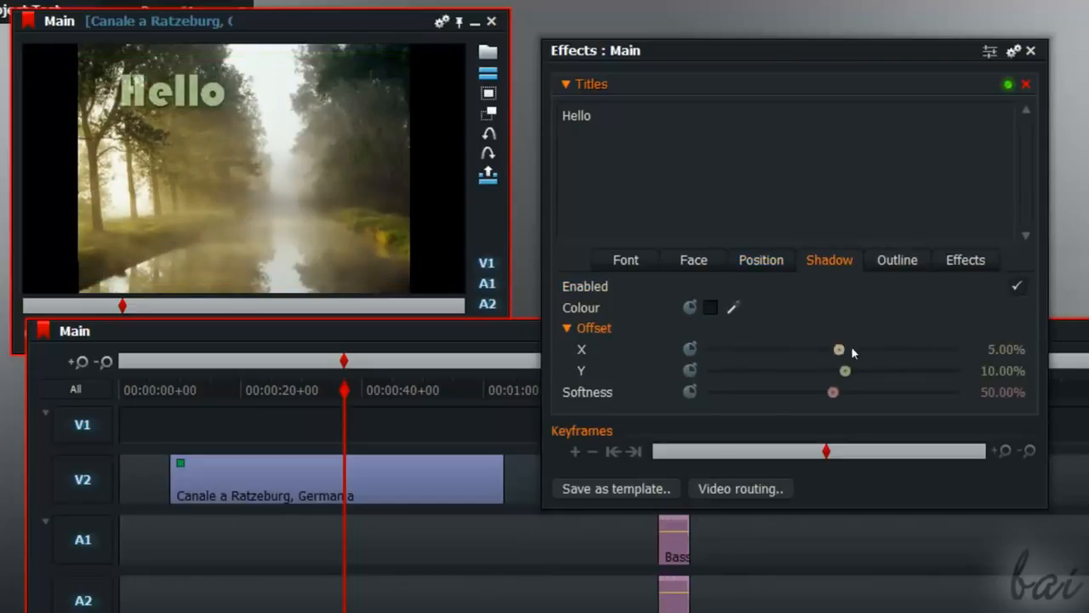
drag(861, 361, 887, 359)
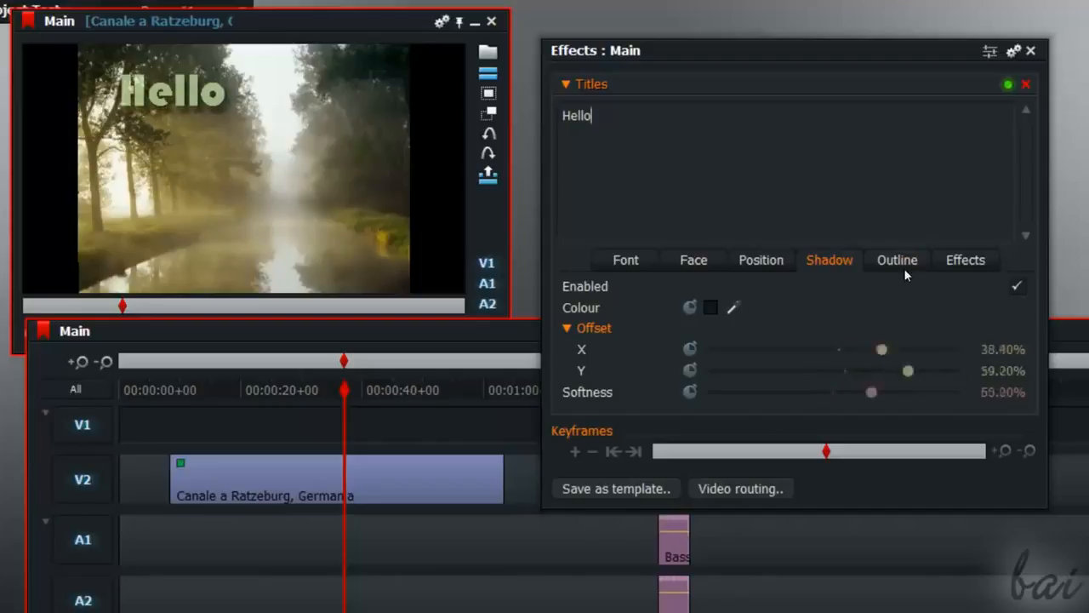
click(902, 266)
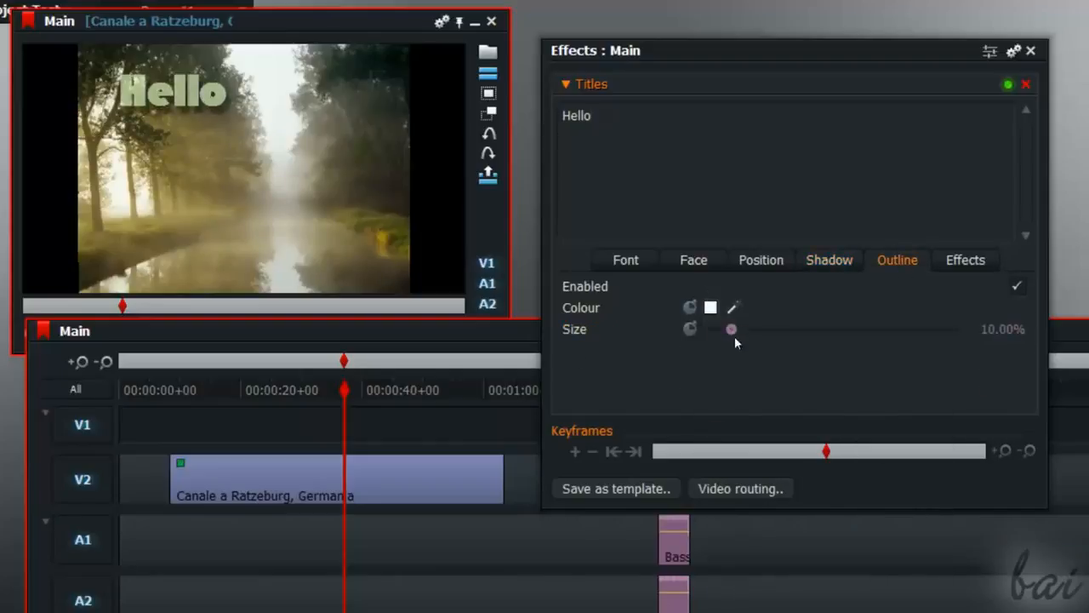
drag(734, 337, 919, 333)
Give the Hello title a Fade effect for both its entrance and its exit.
click(955, 264)
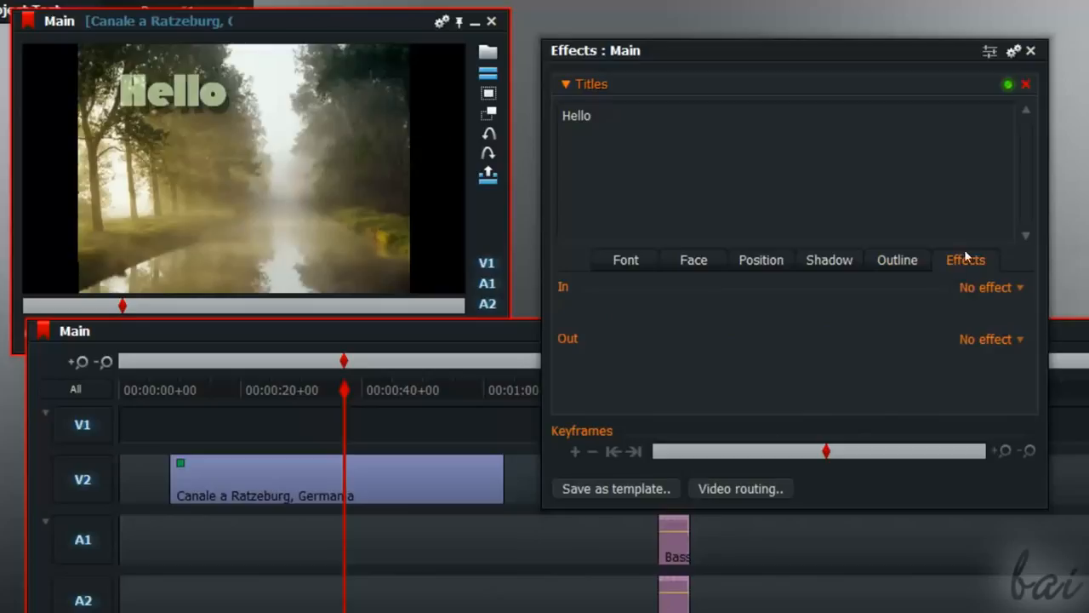
click(987, 289)
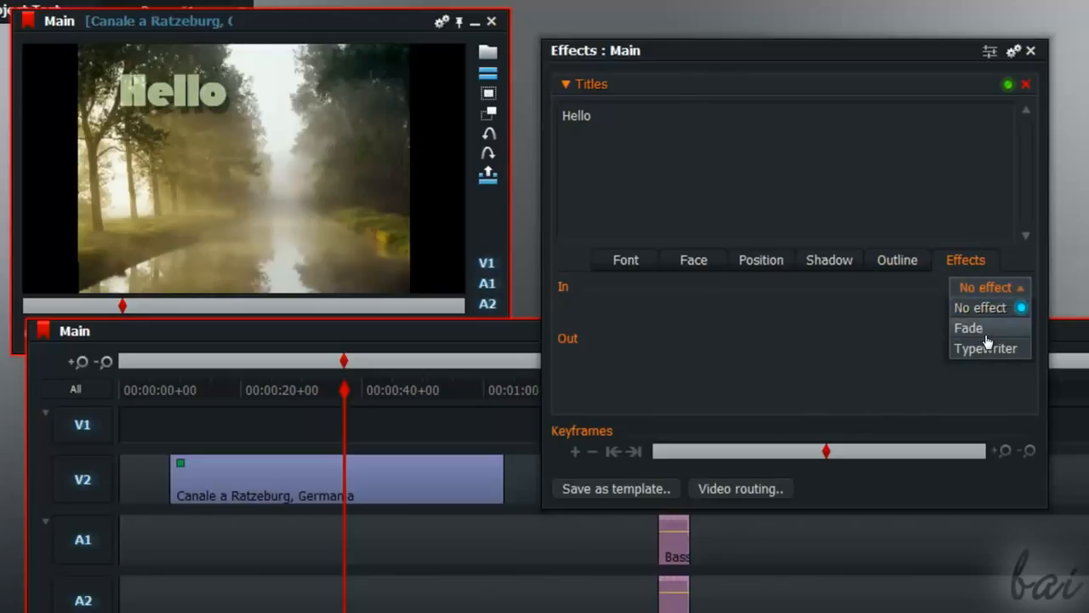
click(970, 328)
drag(162, 390, 188, 393)
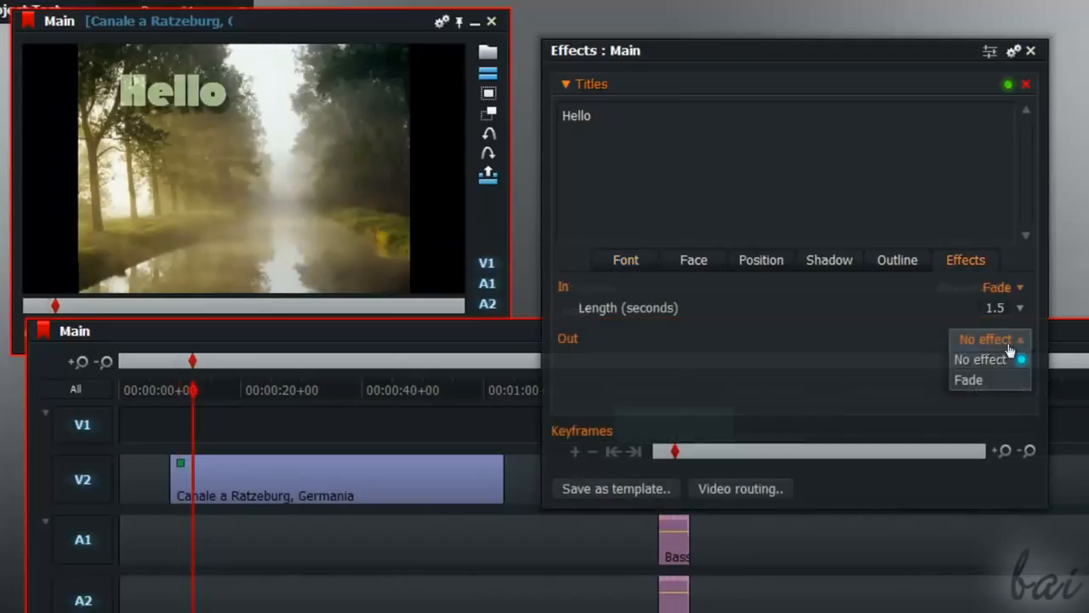
click(968, 382)
click(1013, 367)
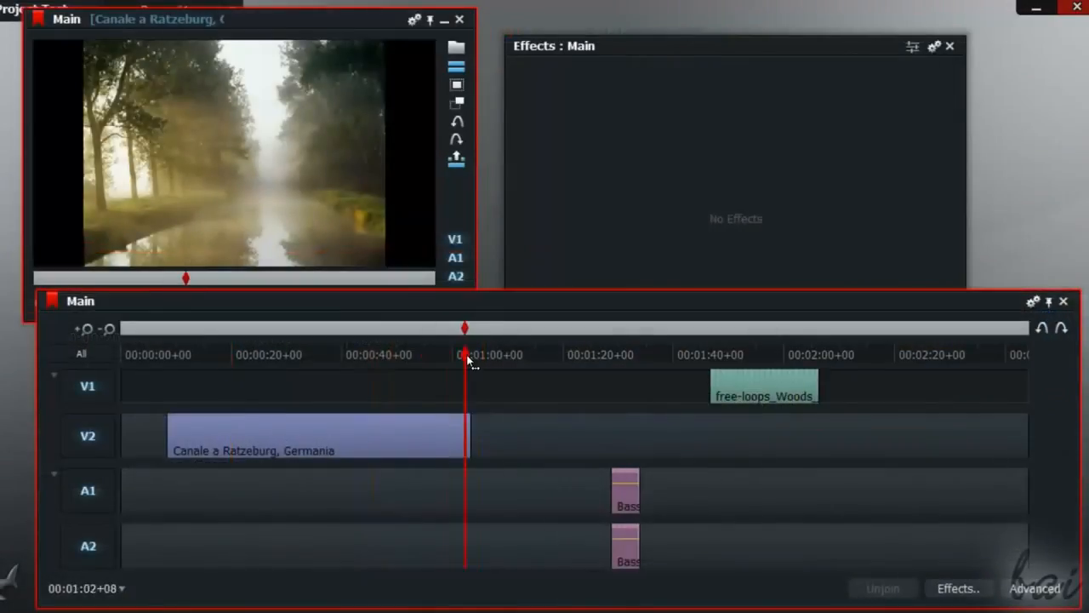
Add a Titles effect in the empty timeline area as a separate segment and enter the text "Hello".
drag(467, 359, 502, 359)
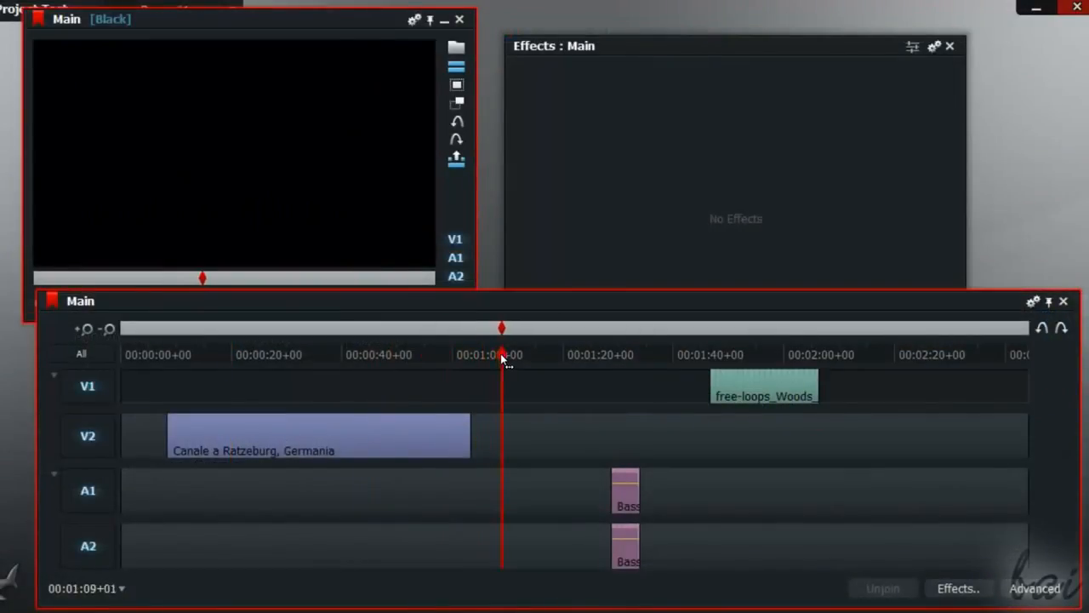
click(957, 592)
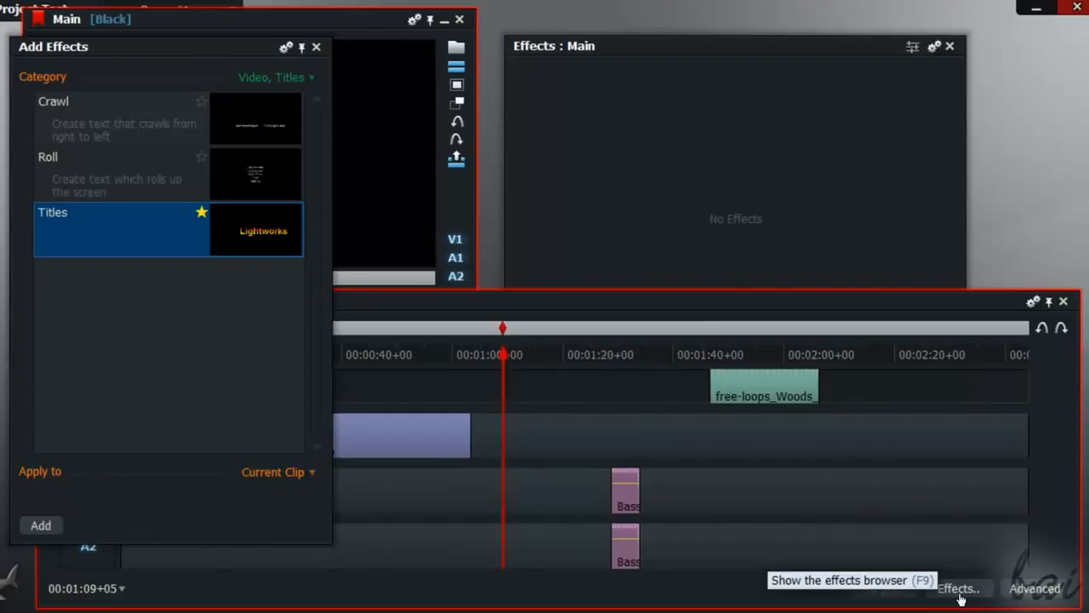
double_click(126, 240)
text(Hello)
drag(742, 325, 826, 325)
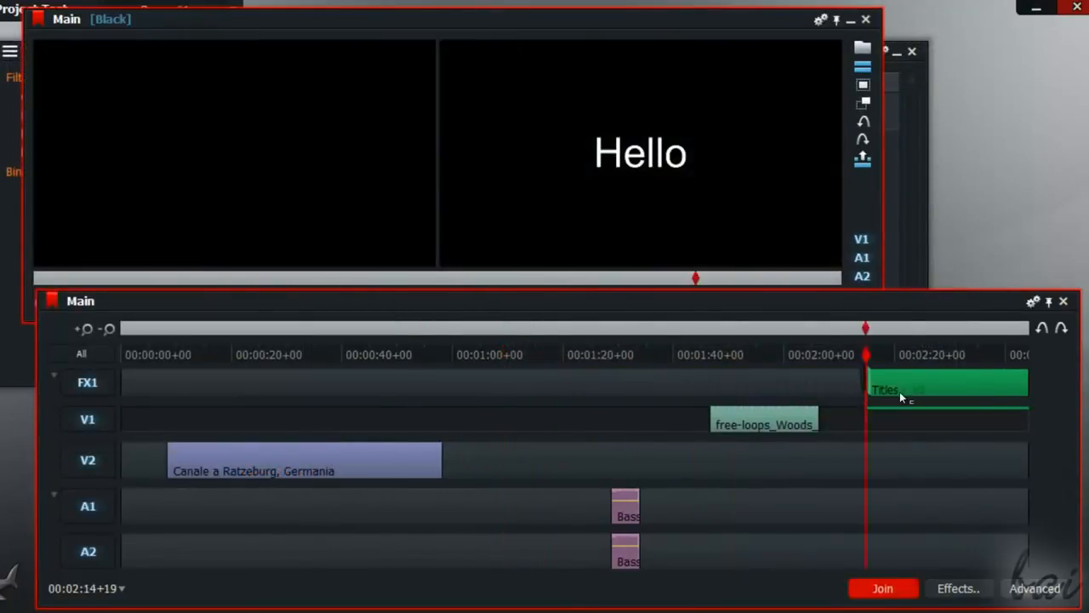
Move the Titles segment on FX1 over the Canale a Ratzeburg clip so it starts at about 00:00:28, and scrub through it.
drag(899, 392, 1010, 404)
drag(956, 381, 570, 385)
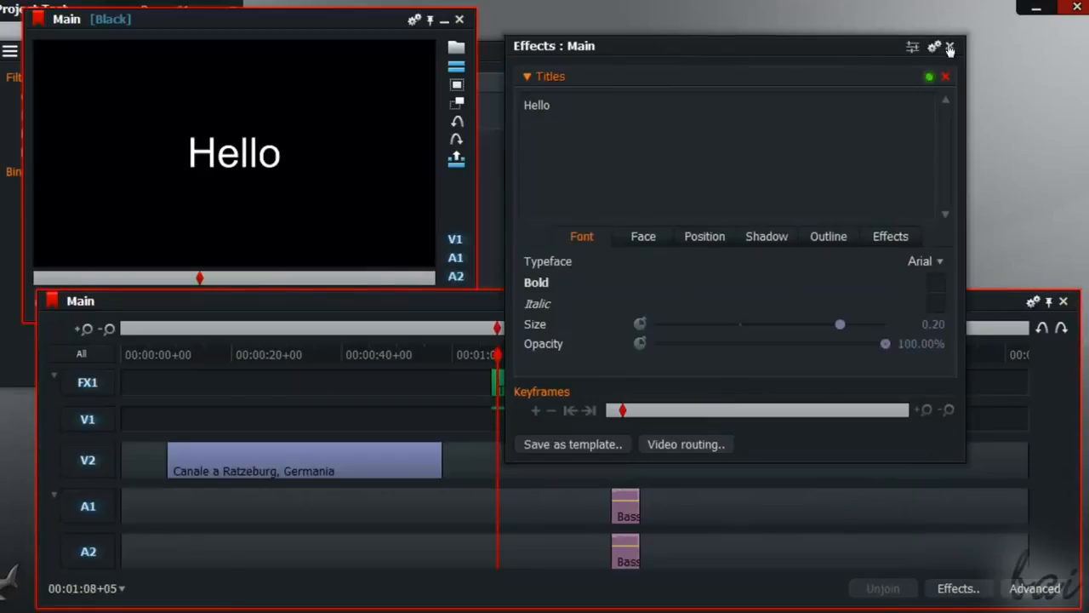
click(951, 47)
drag(555, 381, 284, 387)
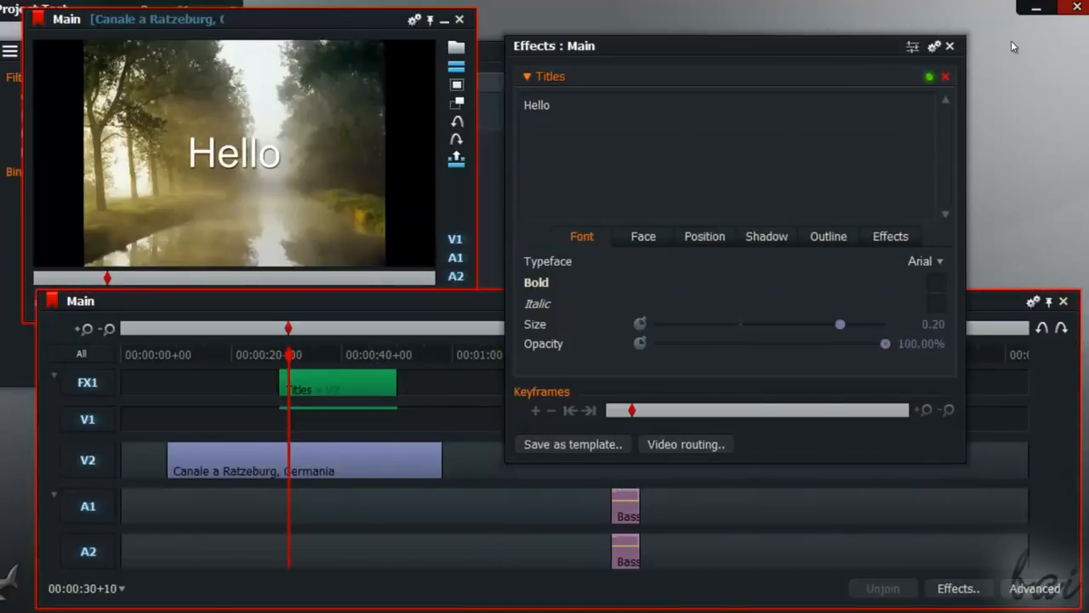
click(953, 47)
drag(289, 351, 425, 348)
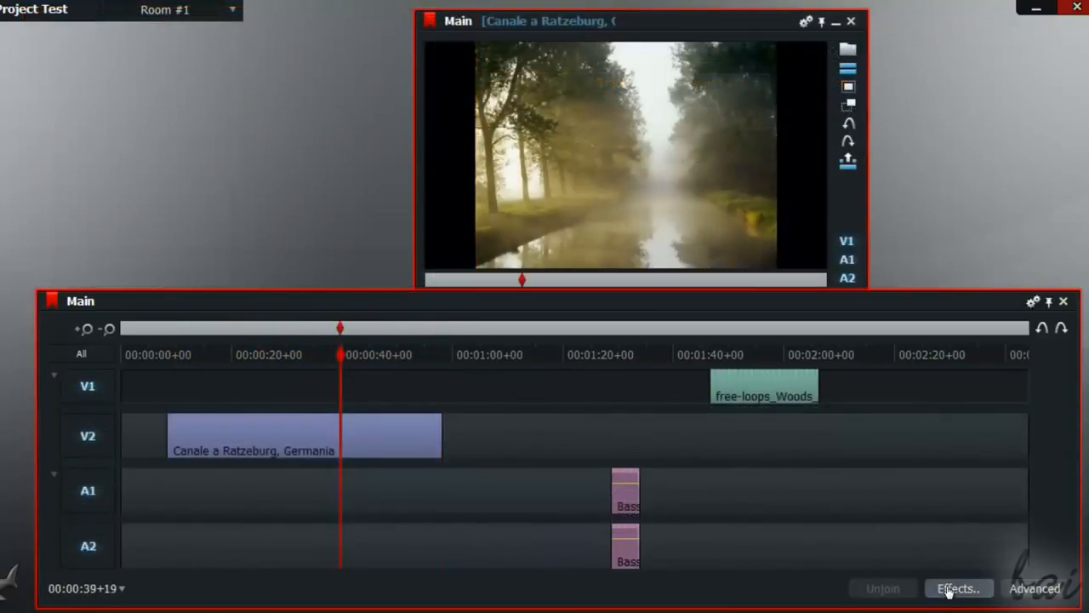
Apply the DVE effect from the video DVEs category to the Canale a Ratzeburg clip.
click(950, 588)
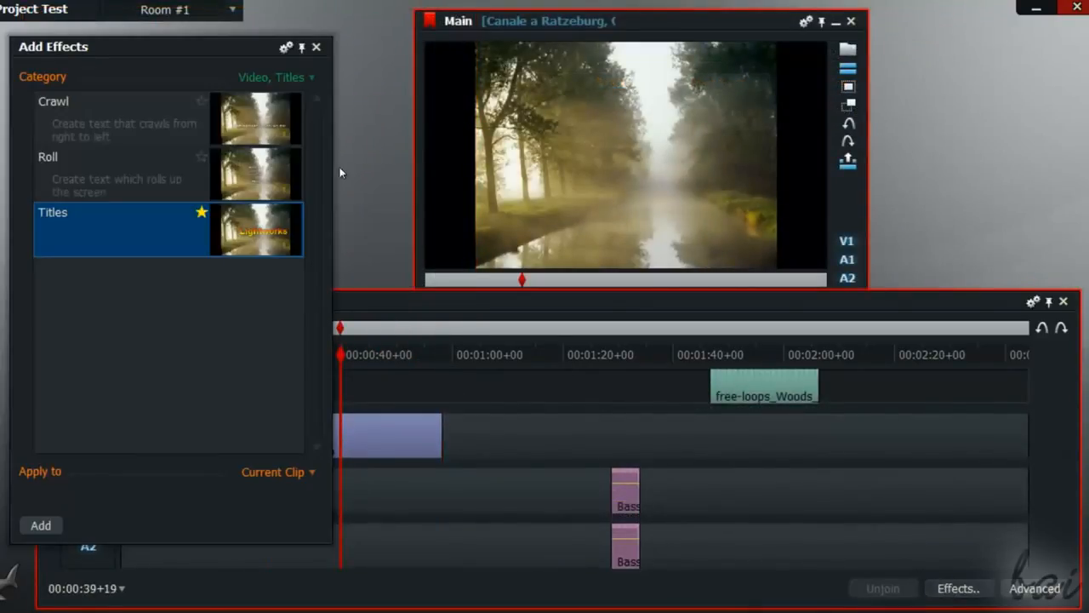
click(295, 81)
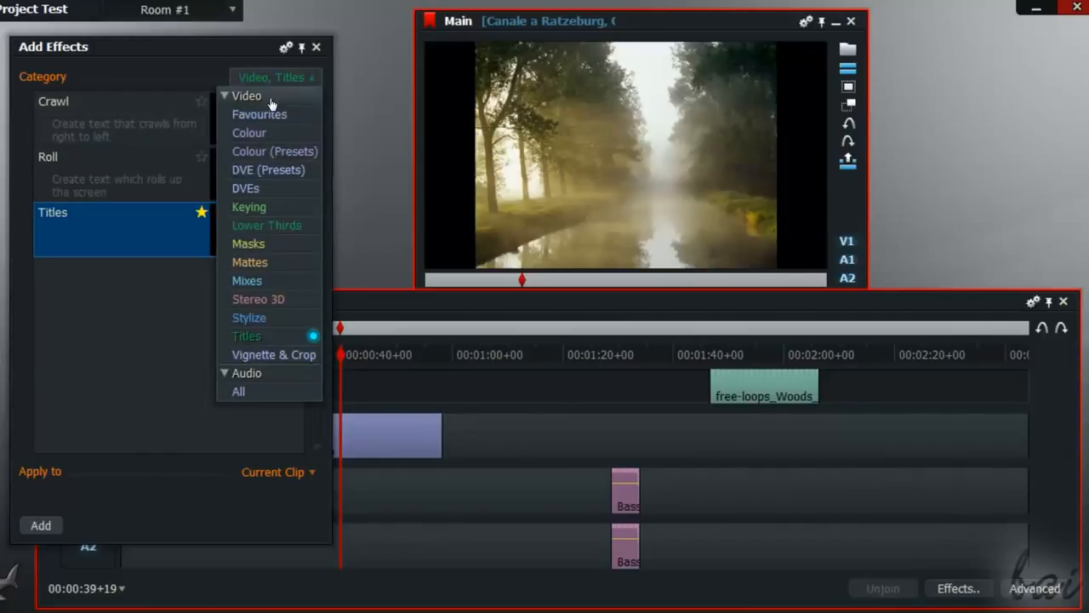
click(255, 189)
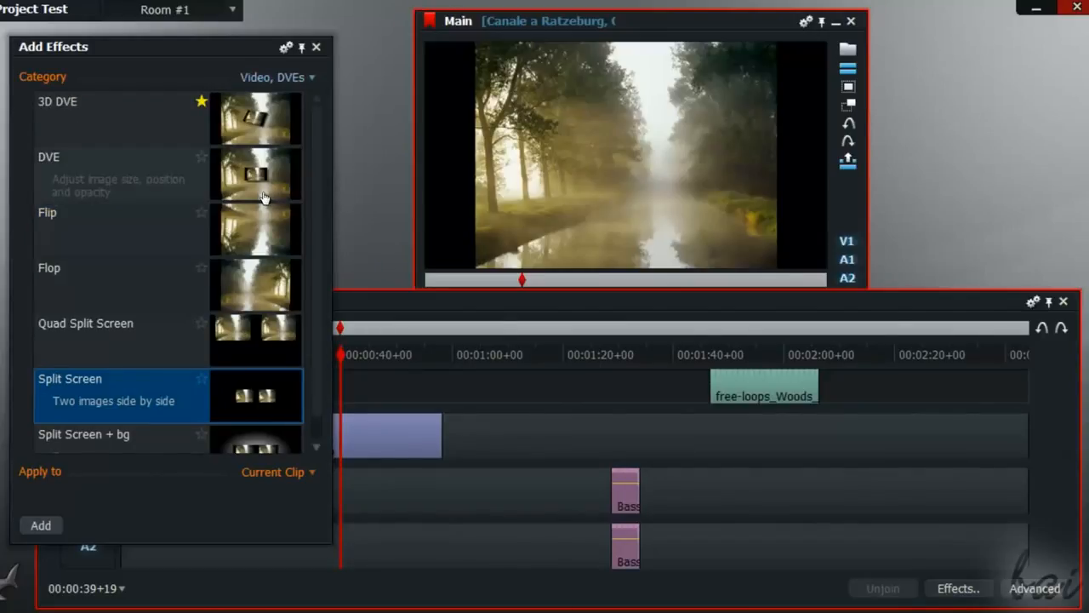
click(140, 182)
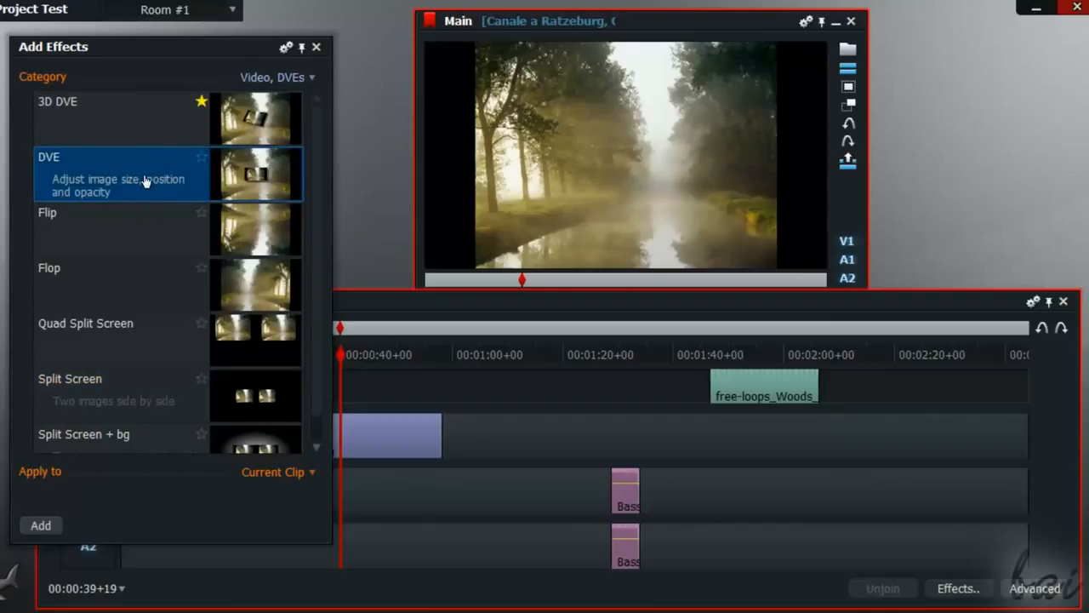
double_click(144, 181)
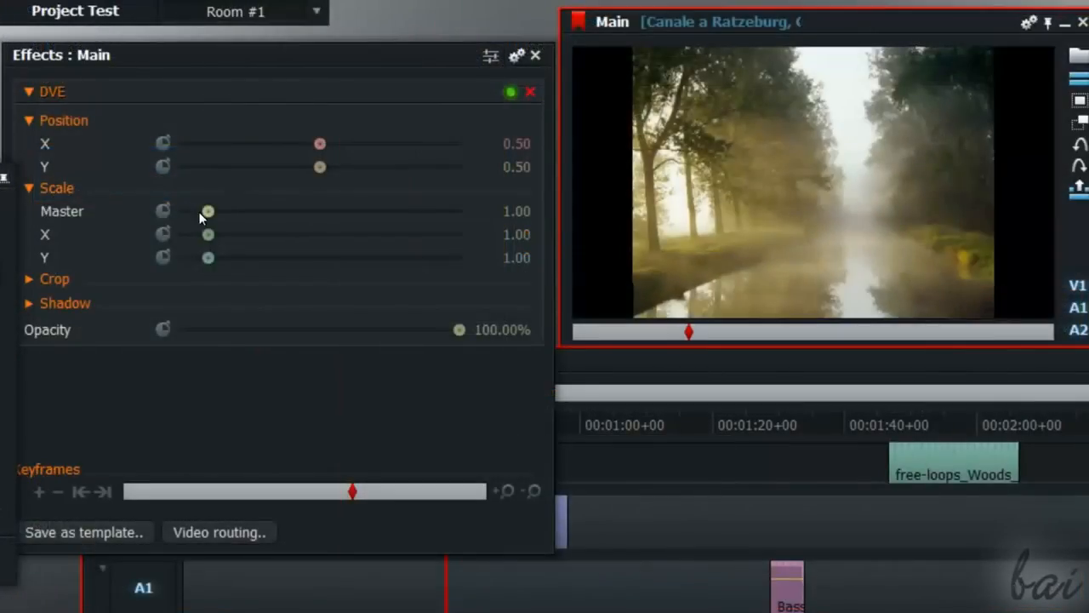
Set the DVE position to X 0.48, Y 0.51 and the scale to Master 0.99, X 1.27, Y 1.03, and crop the picture's edges.
mouse_move(208, 211)
mouse_down()
mouse_move(285, 238)
mouse_move(198, 211)
mouse_up()
drag(320, 143, 325, 192)
drag(201, 211, 209, 215)
drag(209, 215, 211, 217)
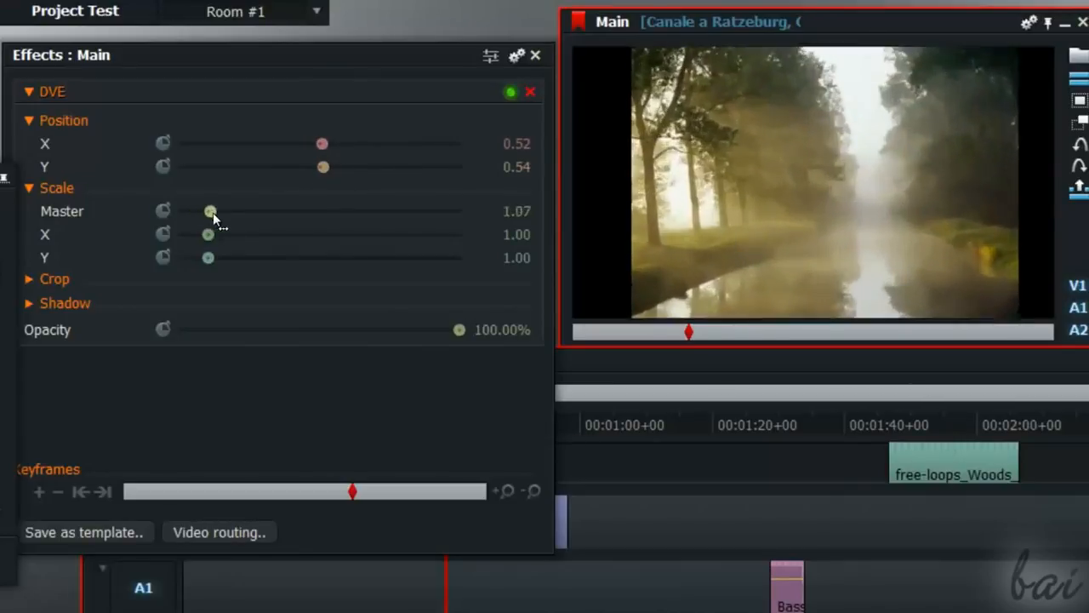
click(30, 279)
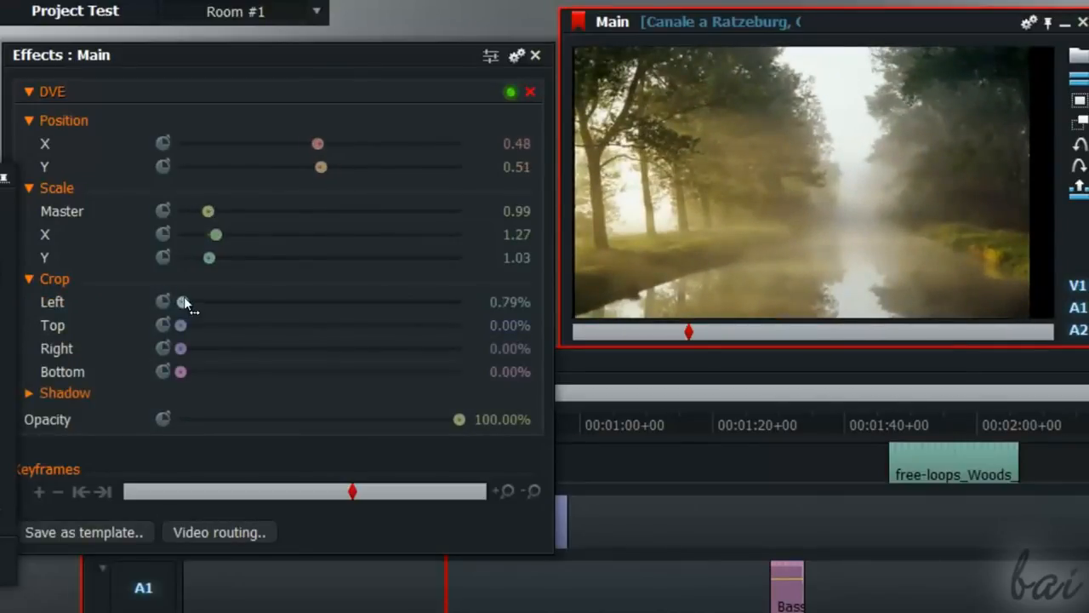
drag(184, 304, 301, 367)
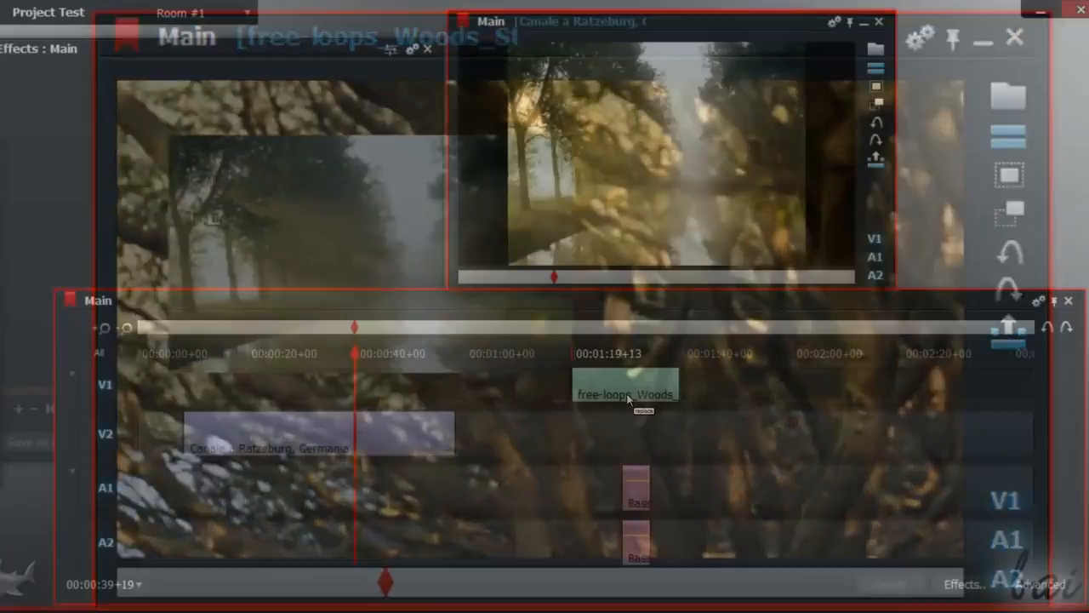
Move the free-loops_Woods clip on V1 to about 00:00:31, above the Canale a Ratzeburg clip, and place the playhead before it.
drag(625, 370, 439, 362)
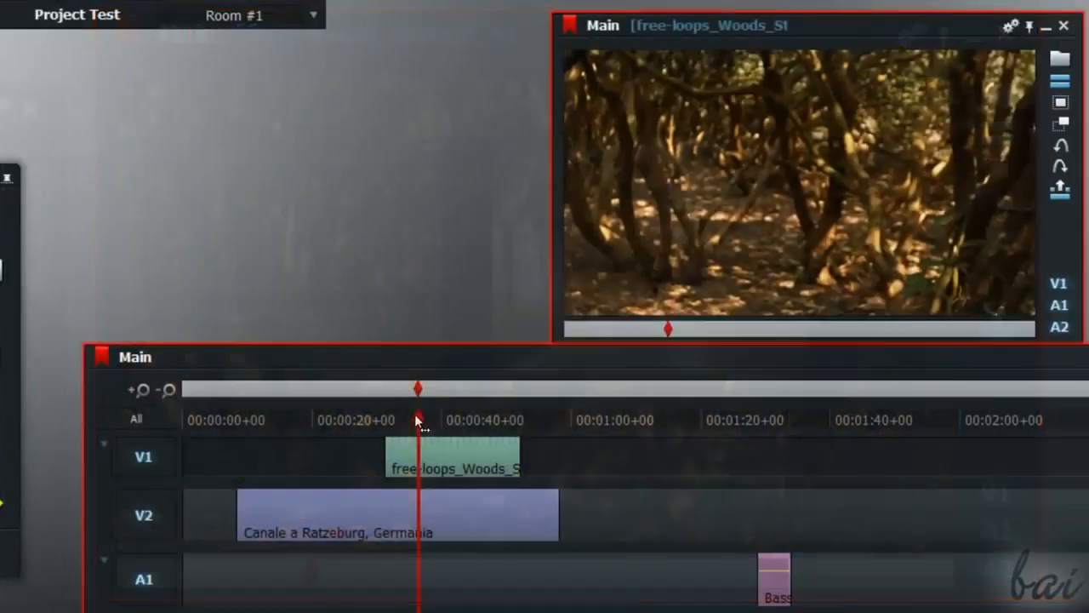
drag(415, 413, 326, 400)
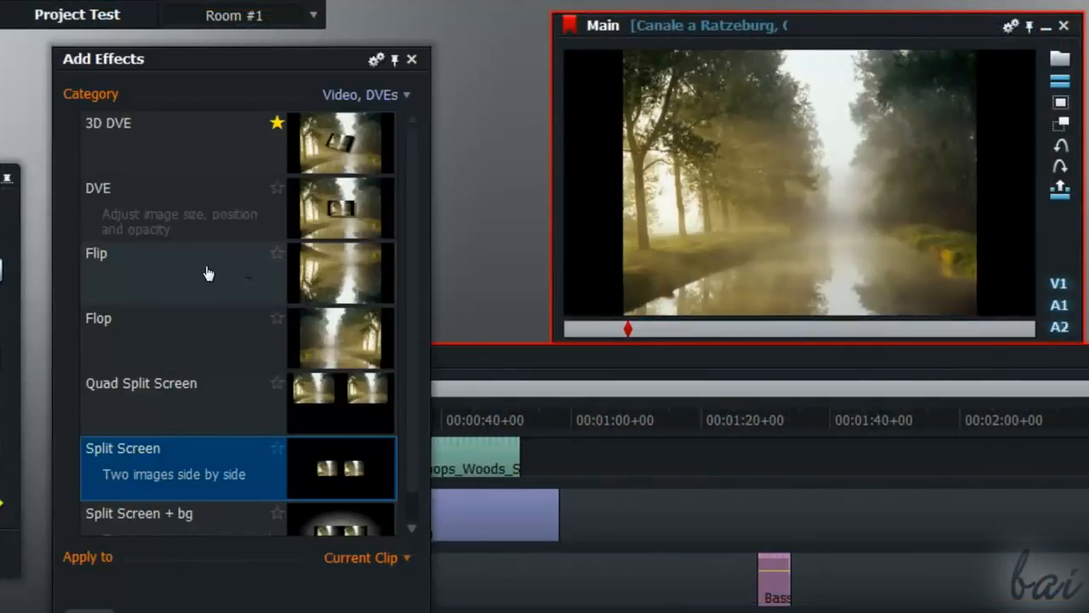
Apply the DVE effect to the Canale a Ratzeburg clip and widen its X scale to fill the frame.
click(159, 212)
double_click(171, 206)
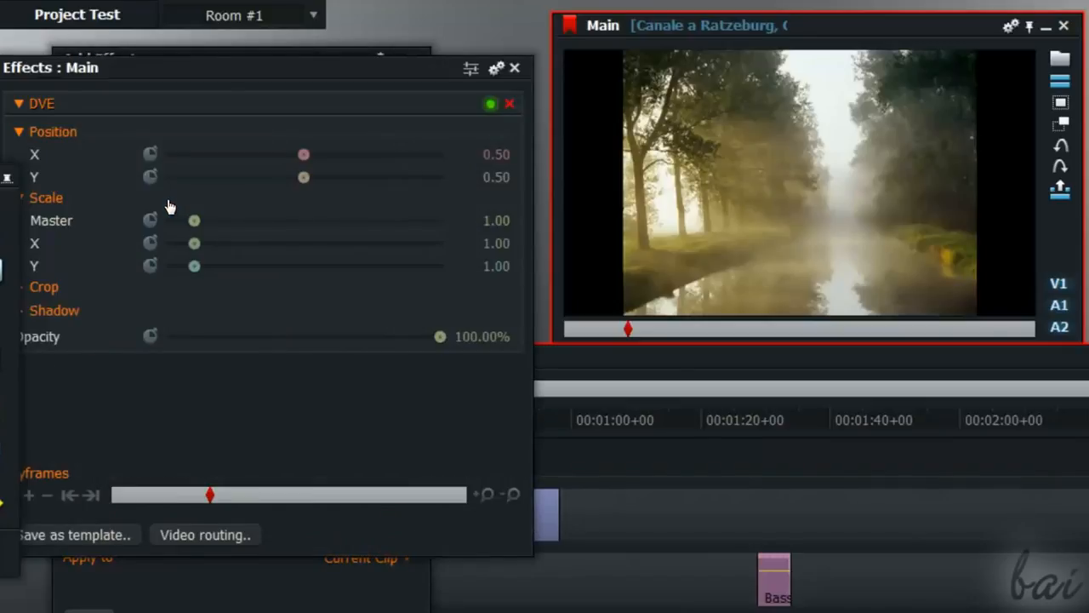
drag(194, 246, 203, 251)
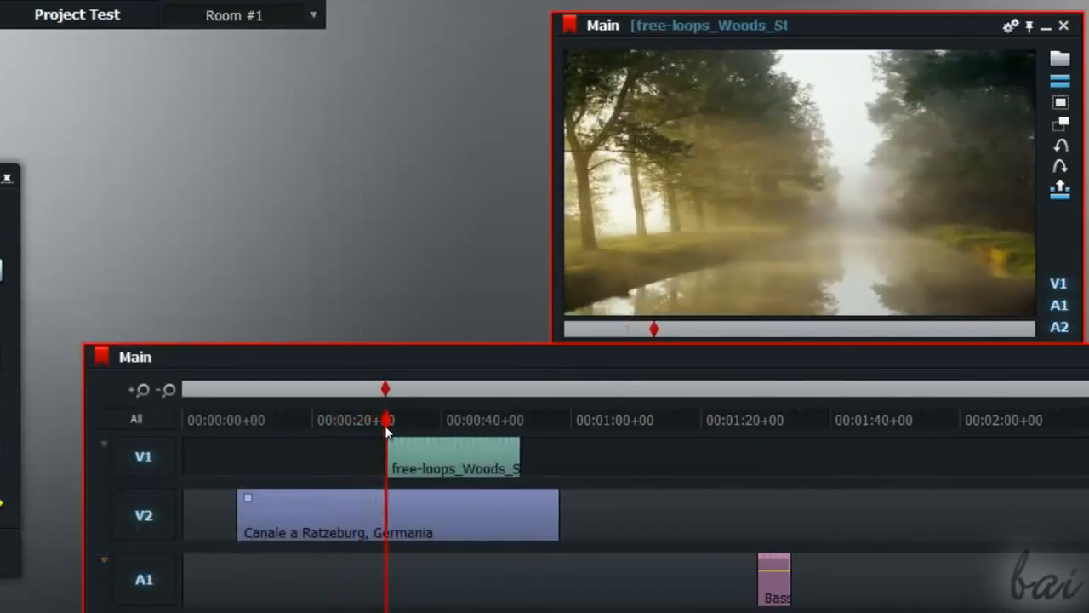
Apply the Split Screen effect where free-loops_Woods overlaps Canale a Ratzeburg, and toggle the Right Picture's bypass on and off.
drag(384, 425, 462, 429)
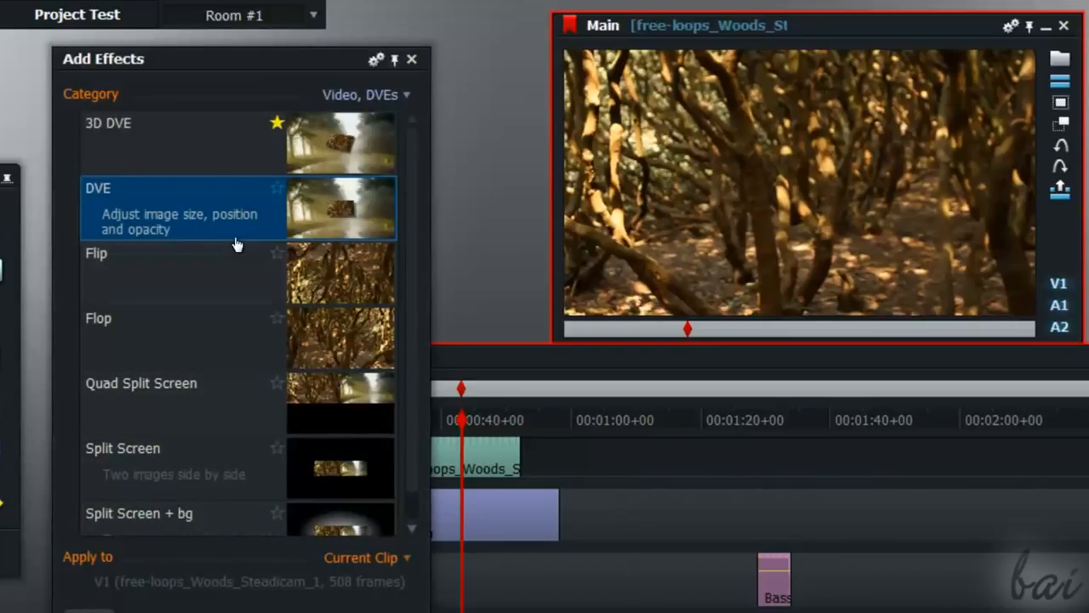
double_click(202, 463)
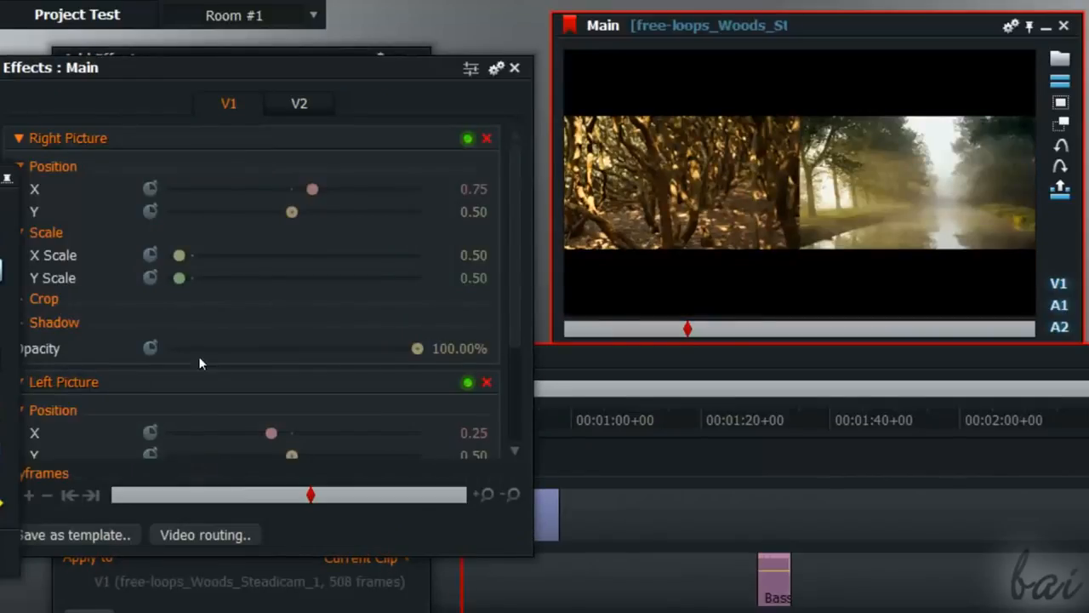
click(467, 141)
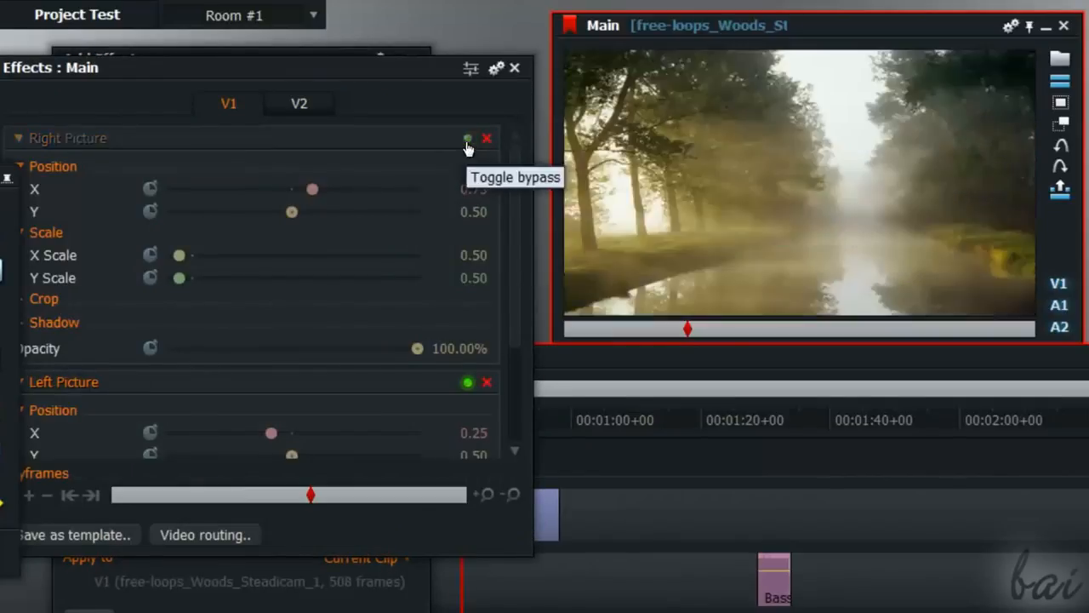
click(467, 141)
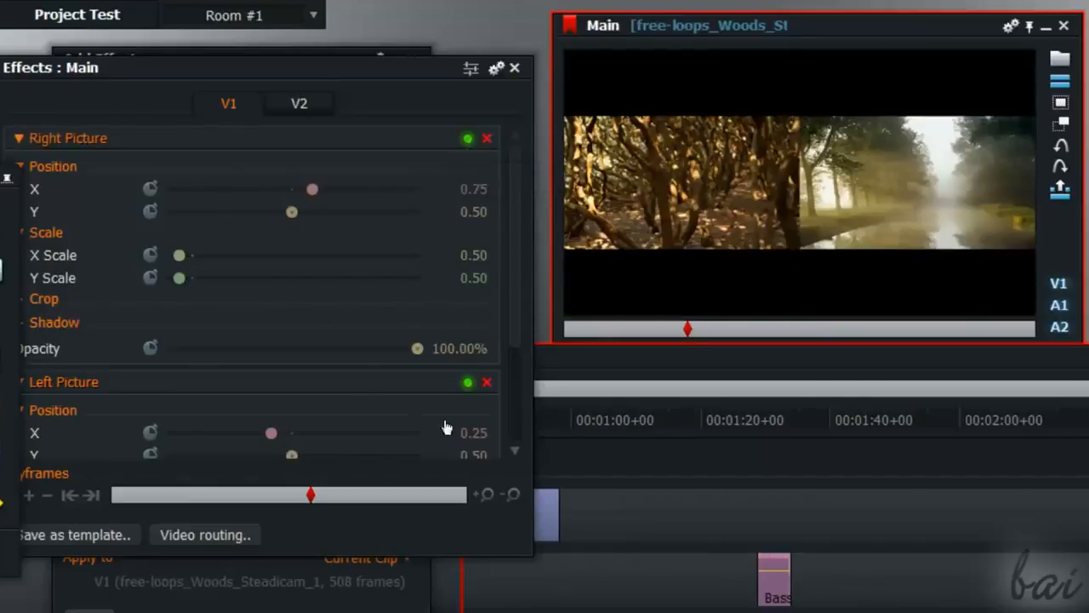
Bypass the Left Picture and set the Right Picture's position to X 0.30, Y 0.64 and its X scale to 0.48.
click(473, 388)
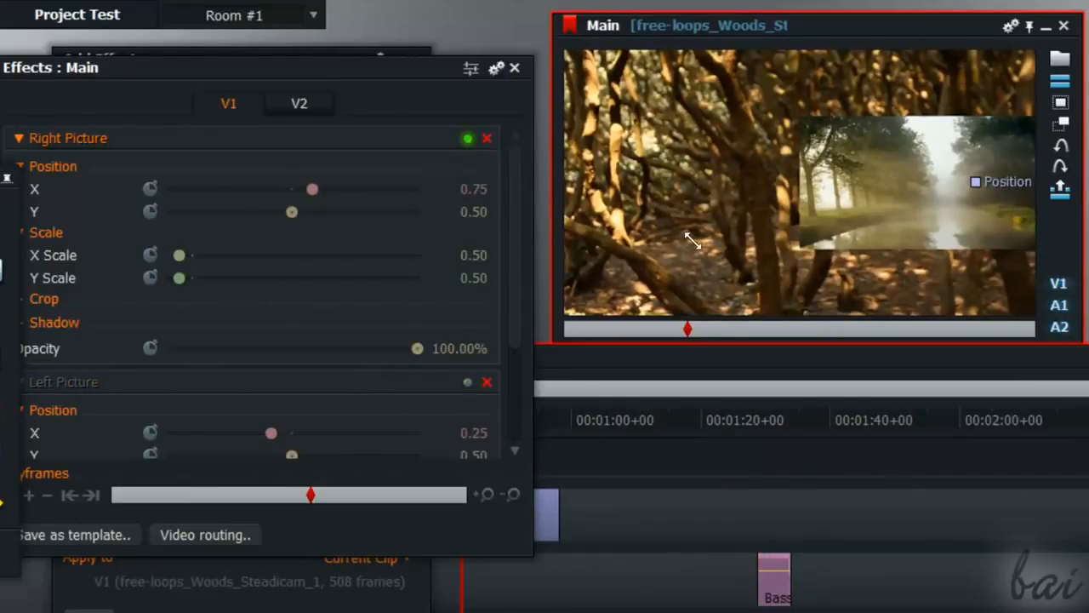
drag(312, 189, 303, 213)
drag(180, 255, 184, 261)
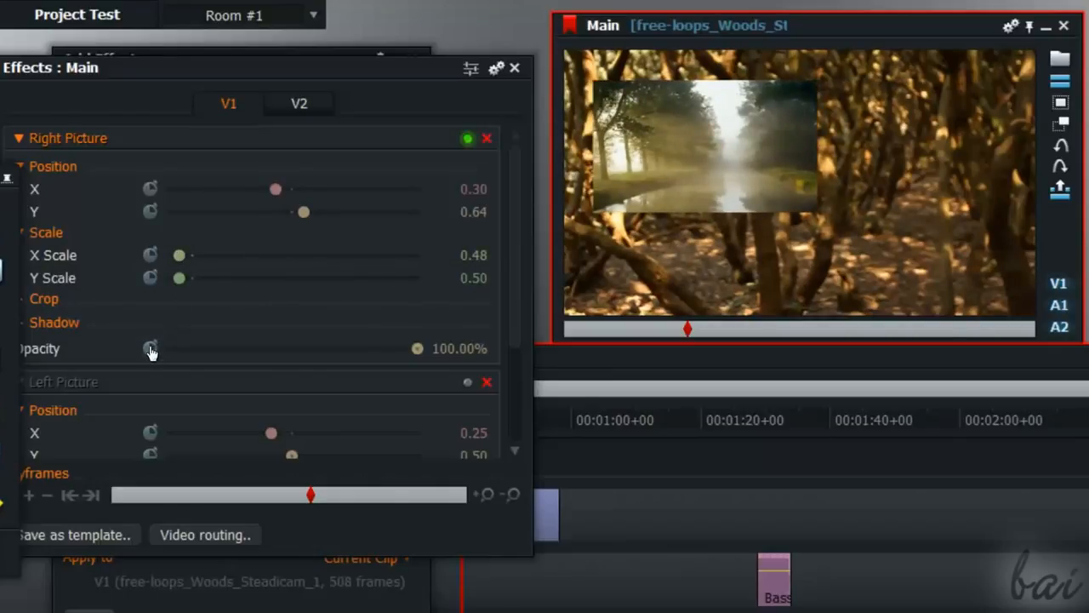
Adjust the left and right crop of the split screen's Right Picture.
click(32, 299)
mouse_move(179, 321)
mouse_down()
mouse_move(193, 325)
mouse_move(163, 331)
mouse_up()
drag(179, 367, 128, 368)
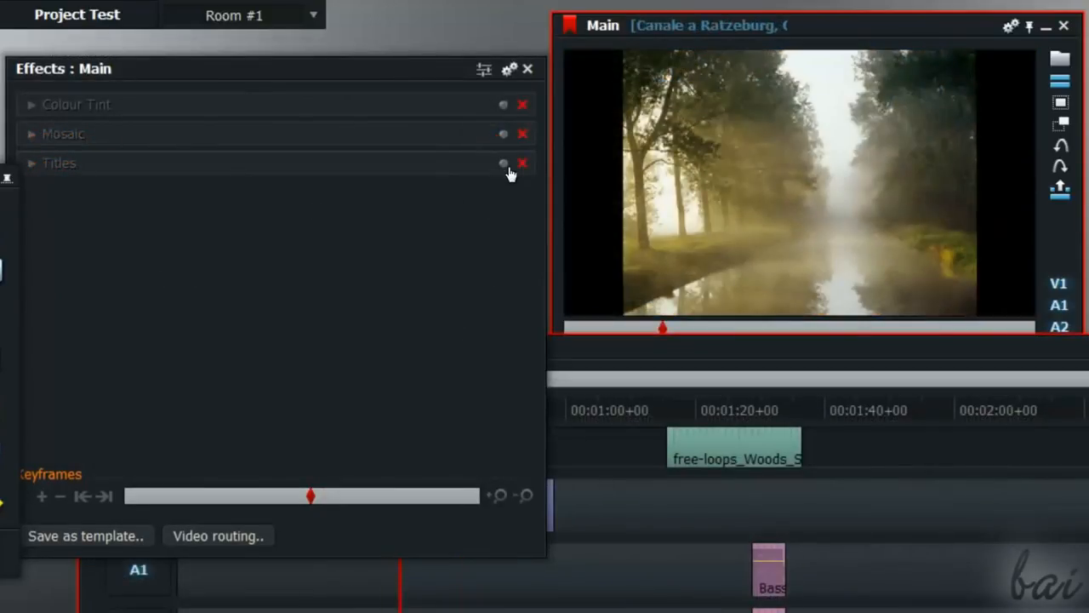
Switch the Titles, Mosaic and Colour Tint effects back on for the Canale a Ratzeburg clip.
click(503, 164)
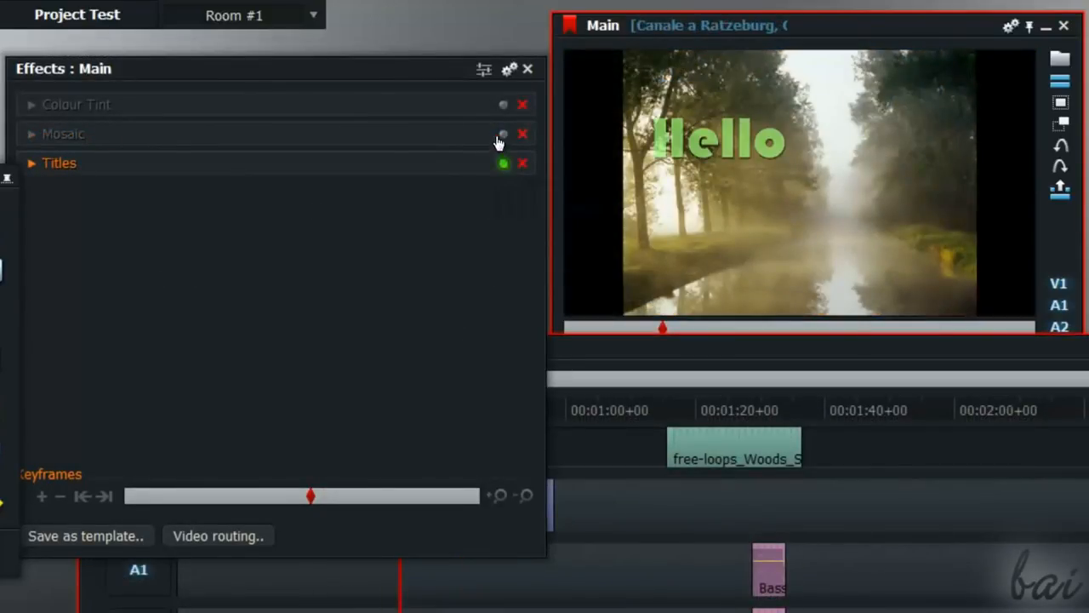
click(503, 136)
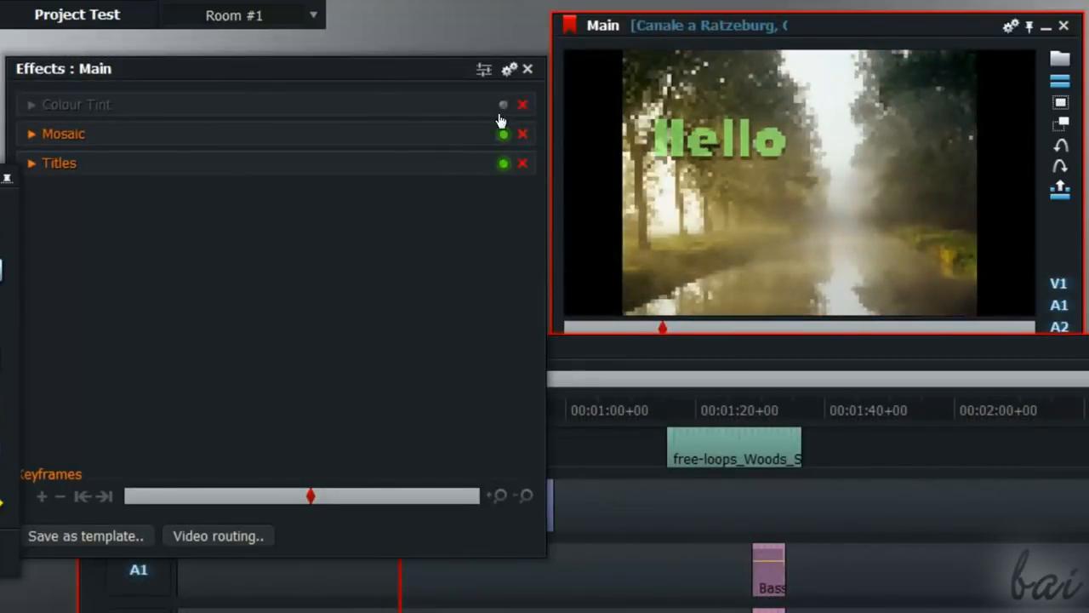
click(503, 107)
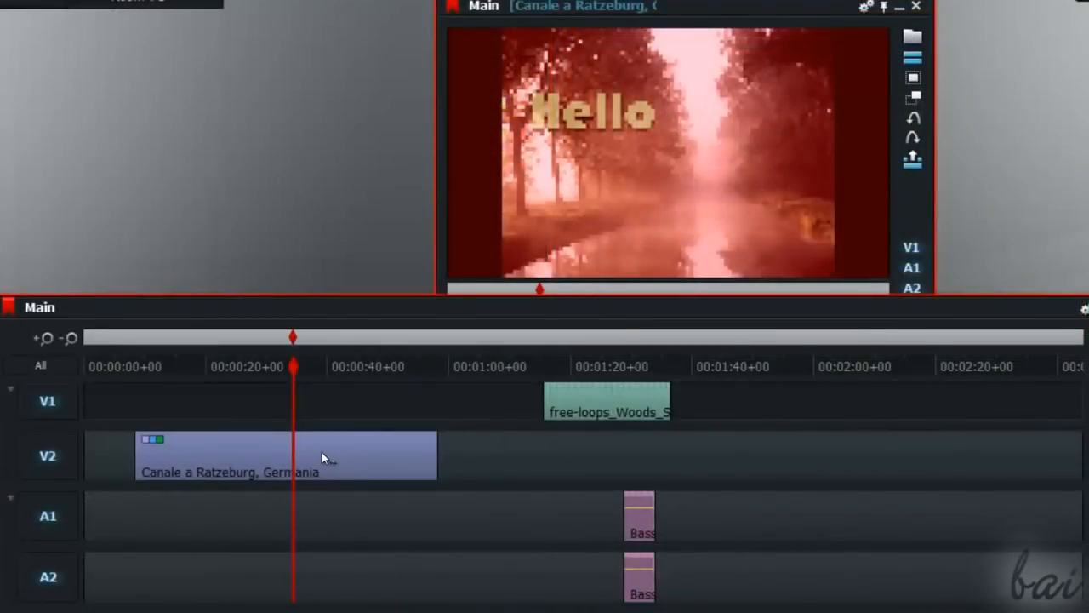
Open the video routing of the Canale a Ratzeburg clip and move its window clear of the preview.
right_click(322, 454)
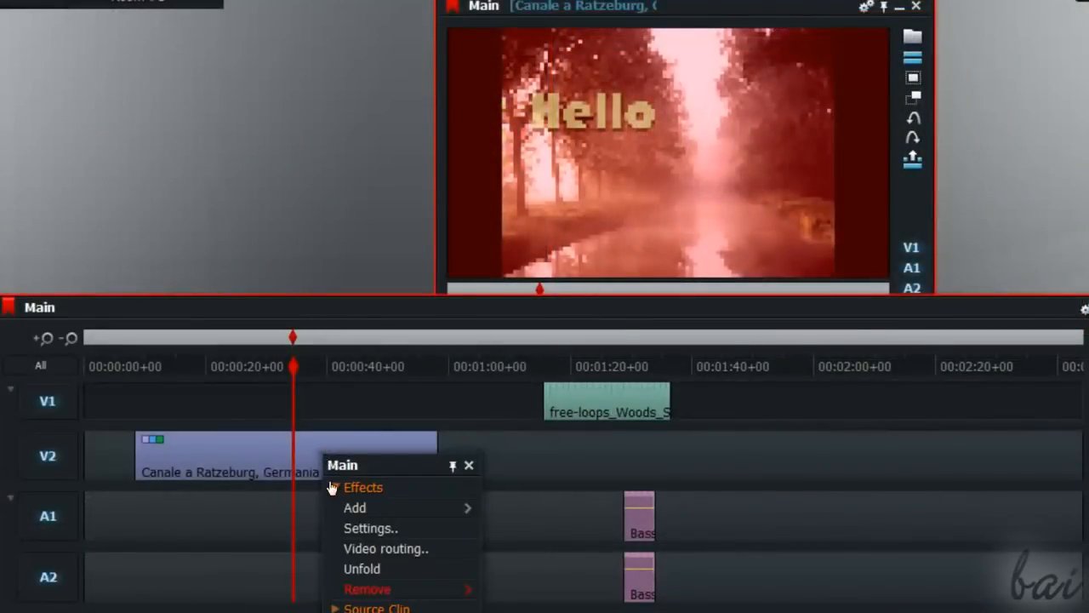
click(364, 549)
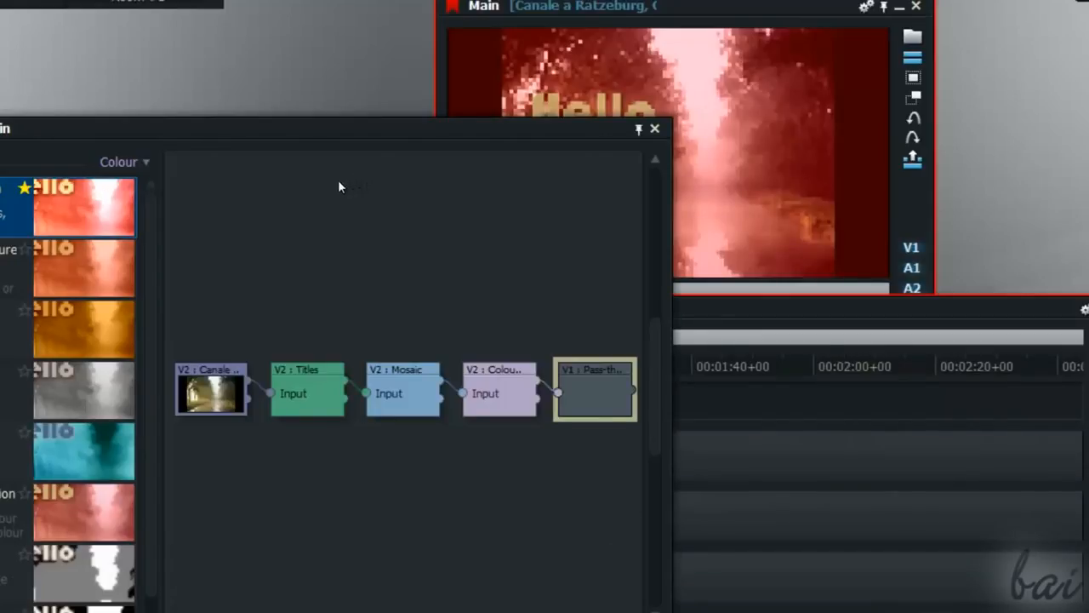
drag(411, 137, 373, 64)
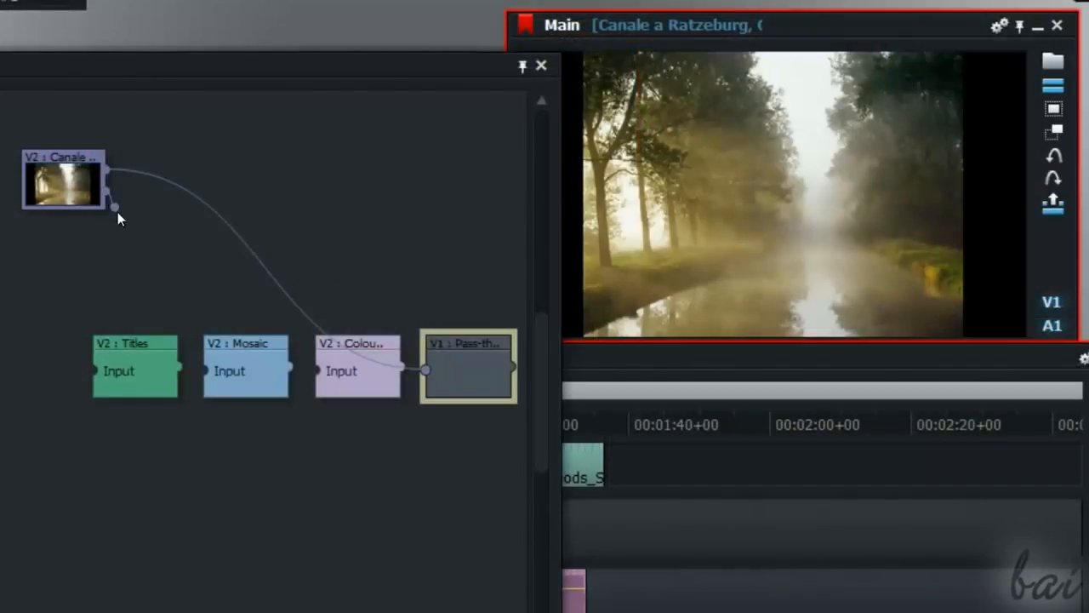
Route the Canale clip node through Titles, Mosaic and Colour Tint by linking each output to the following input.
drag(70, 249, 93, 371)
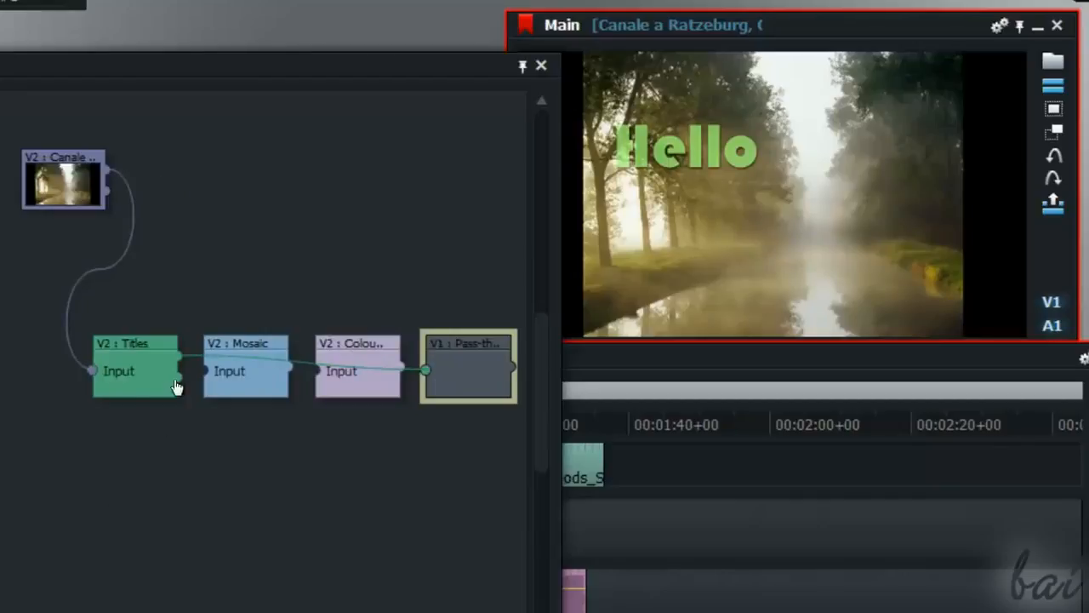
drag(182, 387, 209, 376)
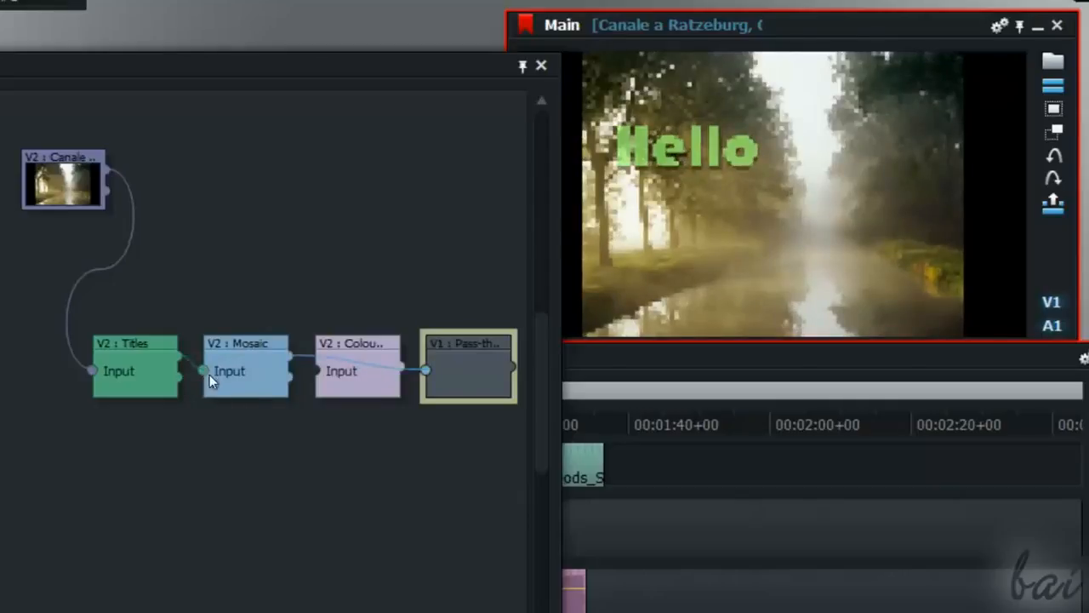
drag(293, 388, 317, 377)
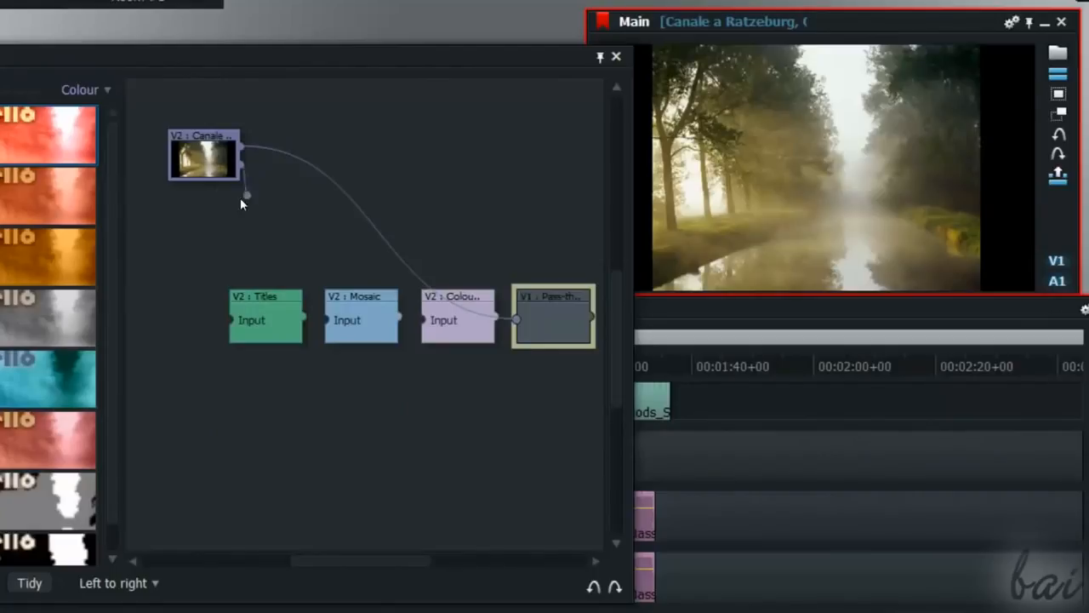
Connect the Canale clip node to Titles and link Titles straight to Colour Tint, skipping Mosaic.
drag(205, 298, 230, 321)
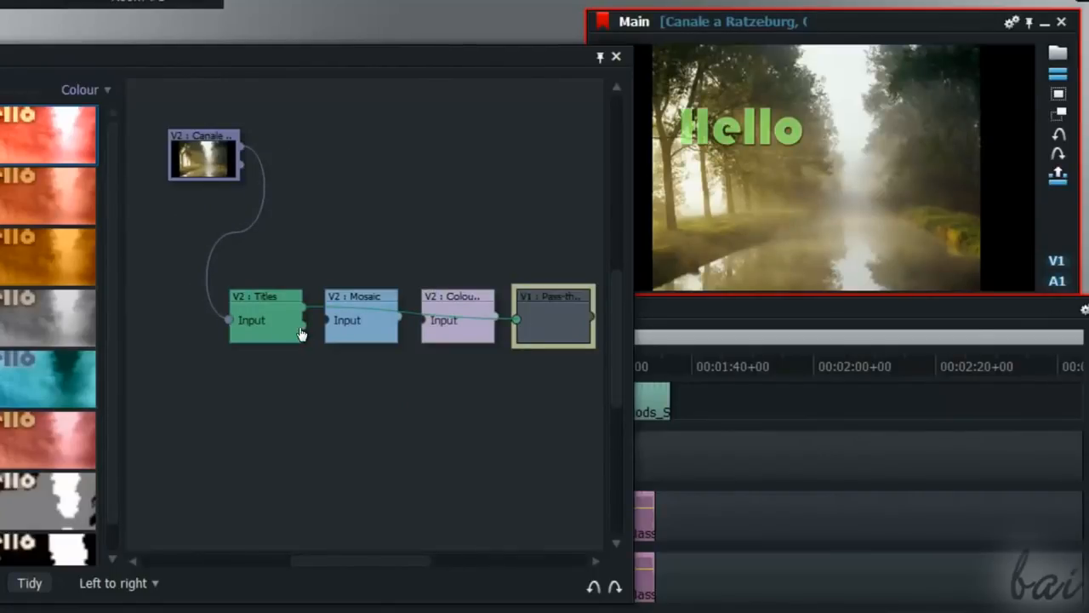
drag(315, 330, 328, 322)
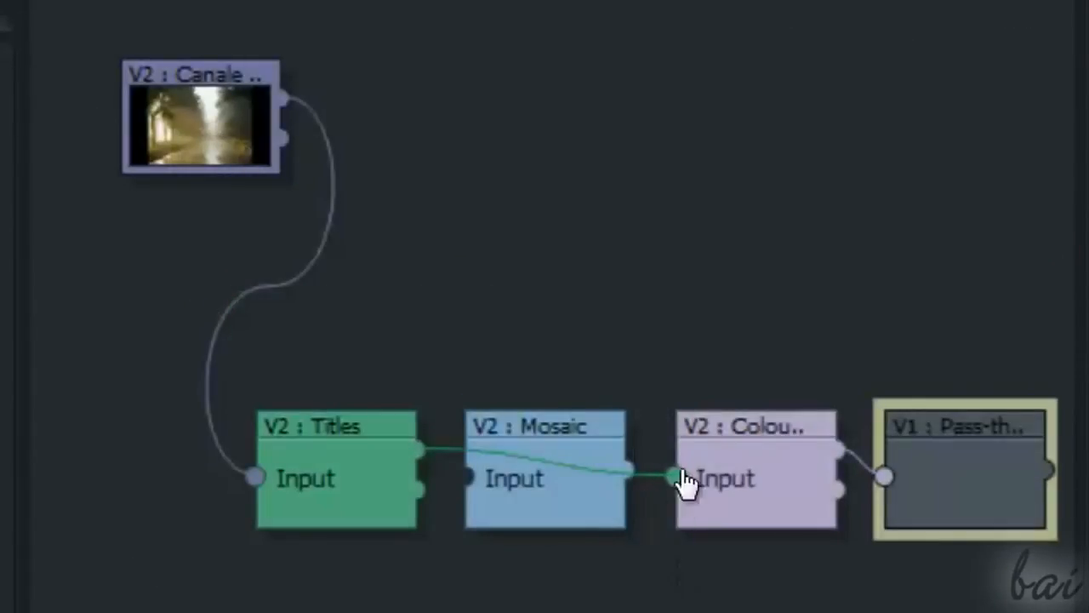
drag(423, 320, 375, 358)
drag(576, 546, 681, 482)
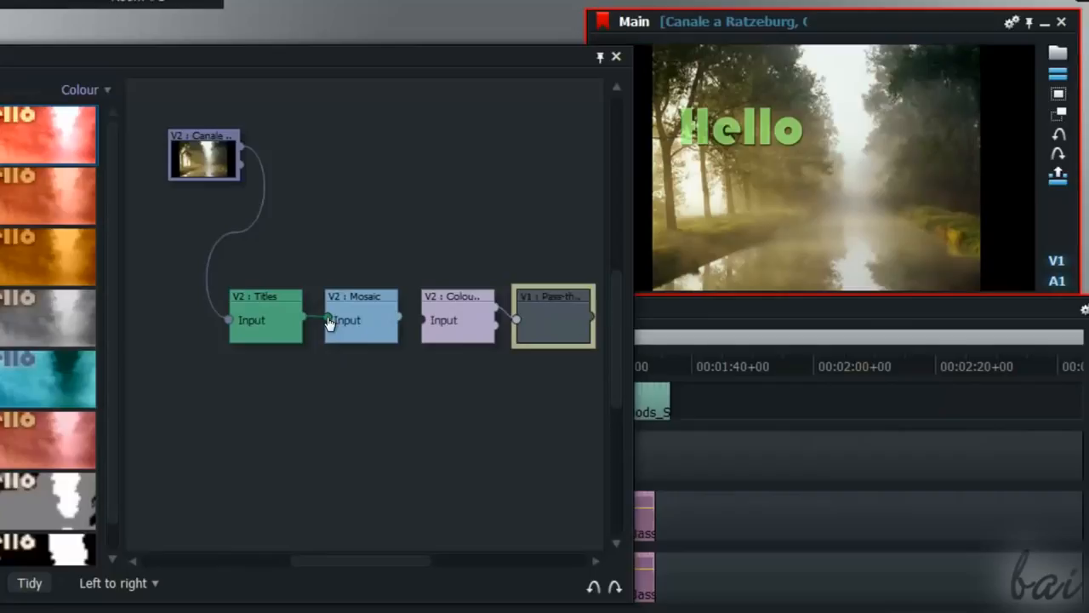
Route the Titles output into Mosaic and leave the Colour Tint node's input disconnected.
drag(328, 319, 328, 319)
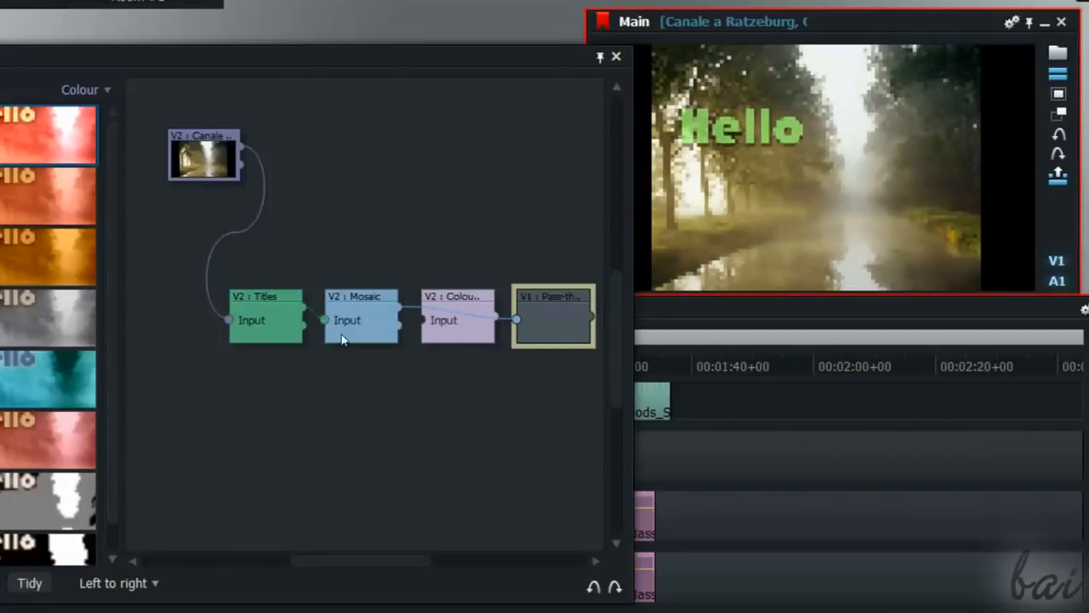
drag(325, 321, 323, 318)
drag(403, 319, 427, 236)
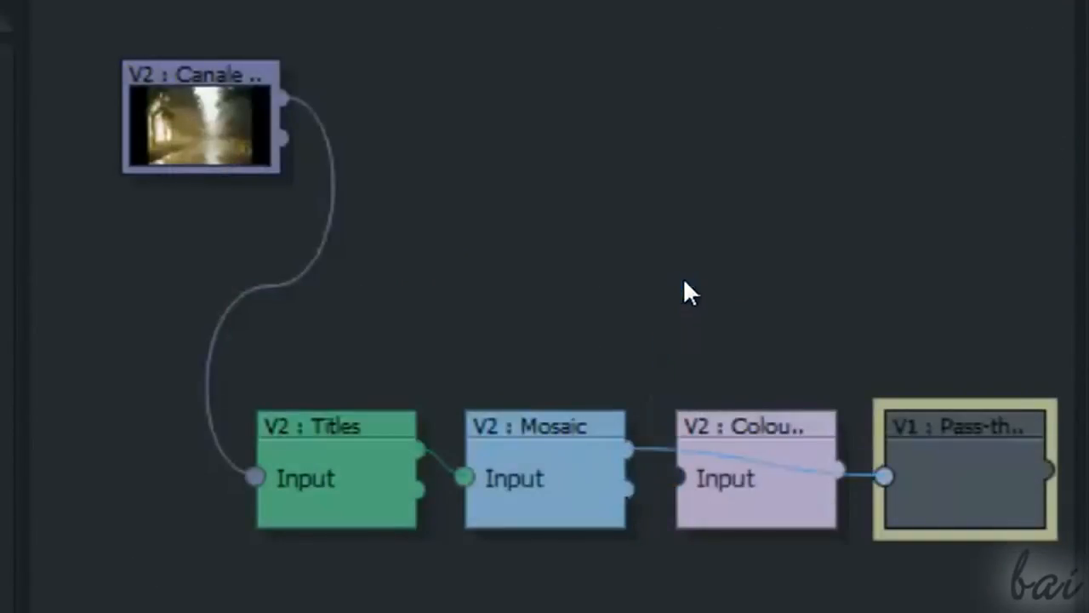
Detach Mosaic from the Titles output and try rerouting the node links to the Colour Tint and Mosaic inputs.
drag(458, 485, 506, 273)
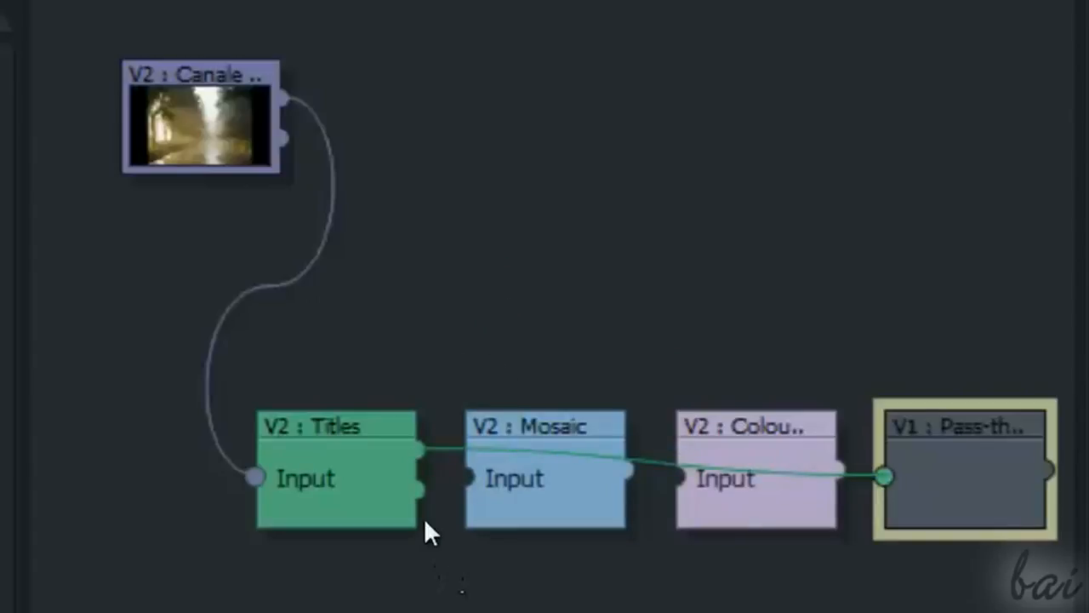
drag(418, 492, 685, 493)
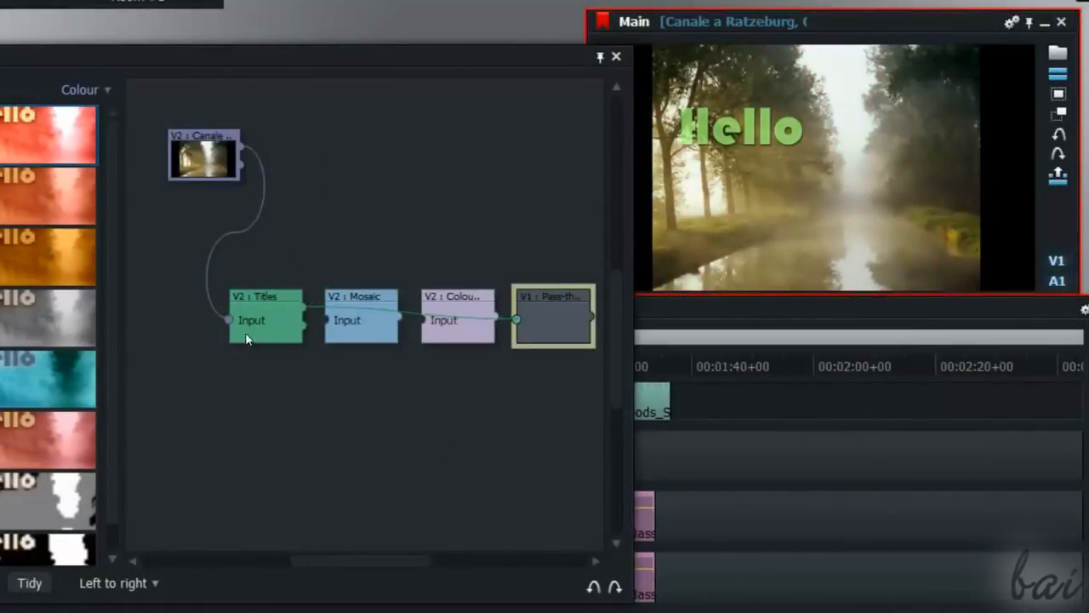
drag(228, 326, 327, 324)
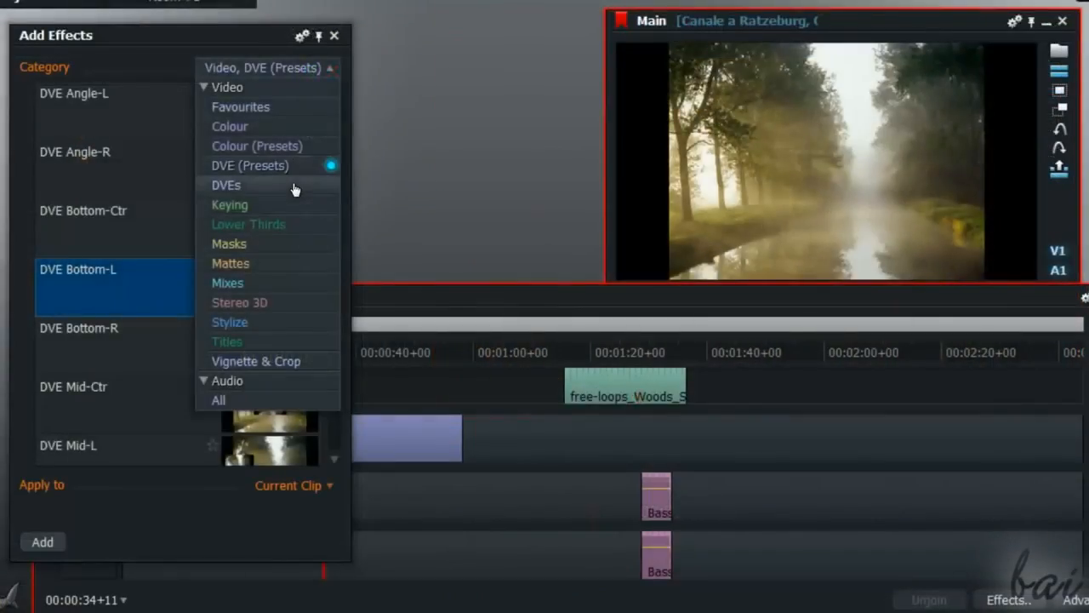
Apply the DVE effect from the DVEs category to the free-loops_Woods clip and set its opacity to 100%.
click(292, 185)
click(155, 175)
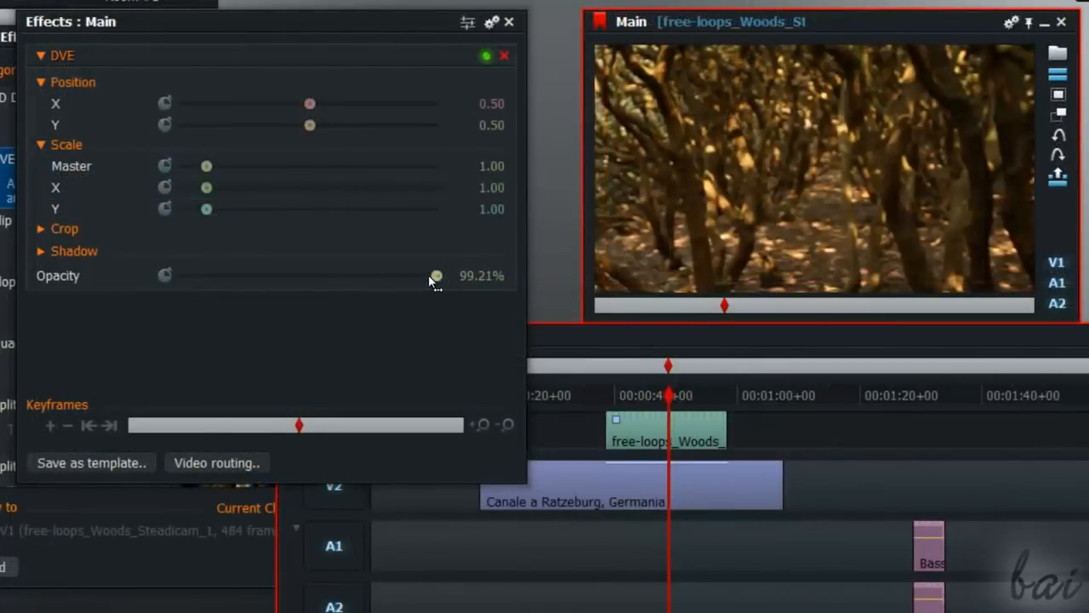
drag(430, 278, 443, 328)
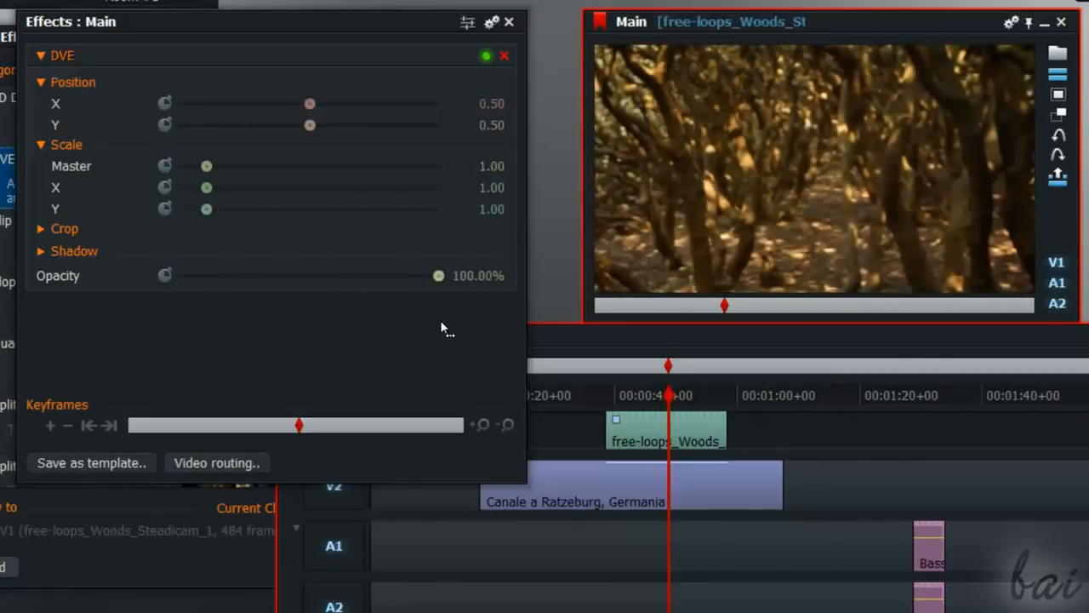
Enable keyframing for the DVE's opacity and set the opacity to 38.89% past the middle of the clip.
click(164, 283)
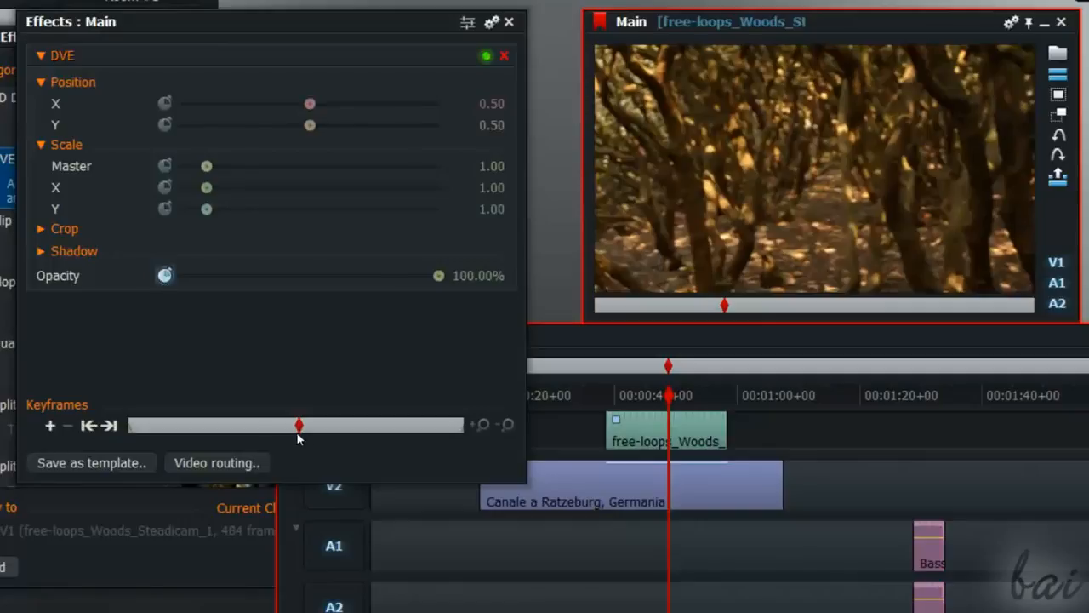
mouse_move(299, 430)
mouse_down()
mouse_move(124, 429)
mouse_move(367, 450)
mouse_move(324, 432)
mouse_move(342, 434)
mouse_up()
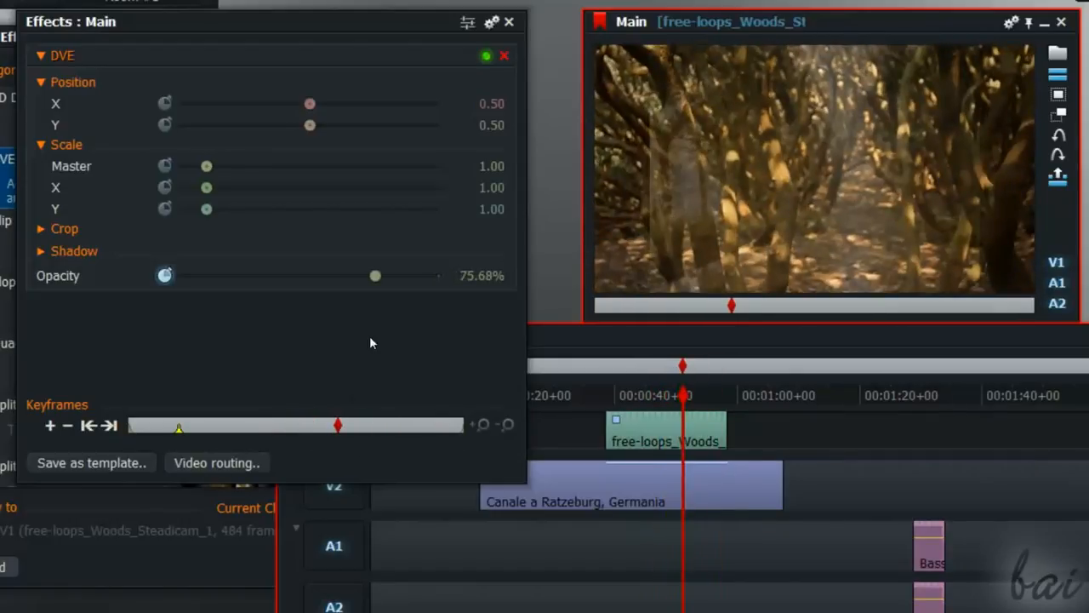
drag(354, 285, 283, 281)
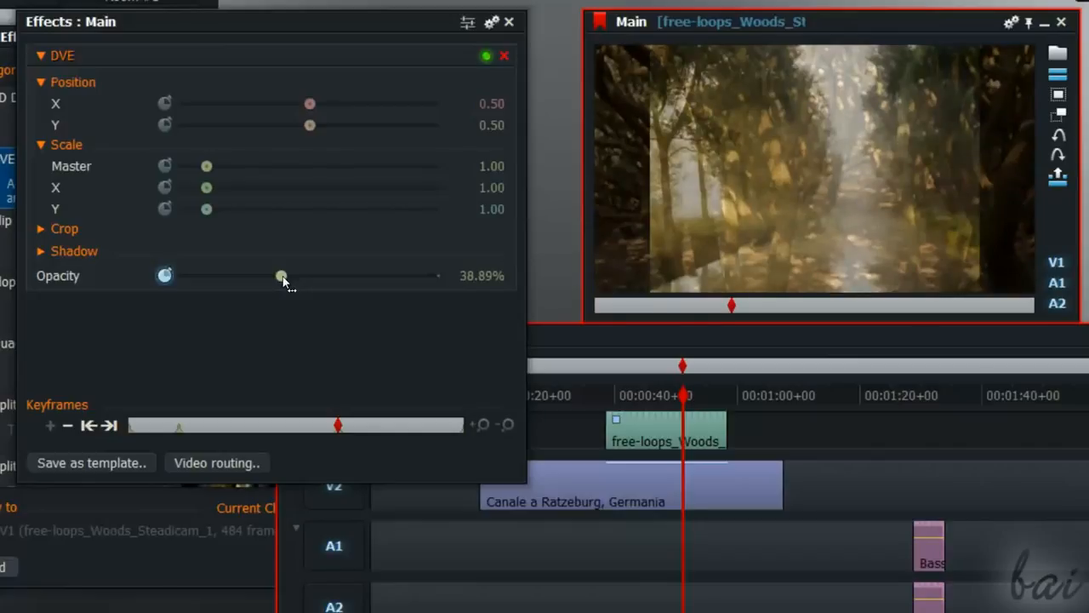
Scrub back and forth through the DVE keyframe bar to preview the opacity change.
mouse_move(338, 428)
mouse_down()
mouse_move(457, 428)
mouse_move(135, 425)
mouse_move(466, 429)
mouse_move(298, 438)
mouse_move(107, 428)
mouse_move(170, 447)
mouse_move(476, 448)
mouse_move(239, 447)
mouse_up()
drag(165, 440, 217, 433)
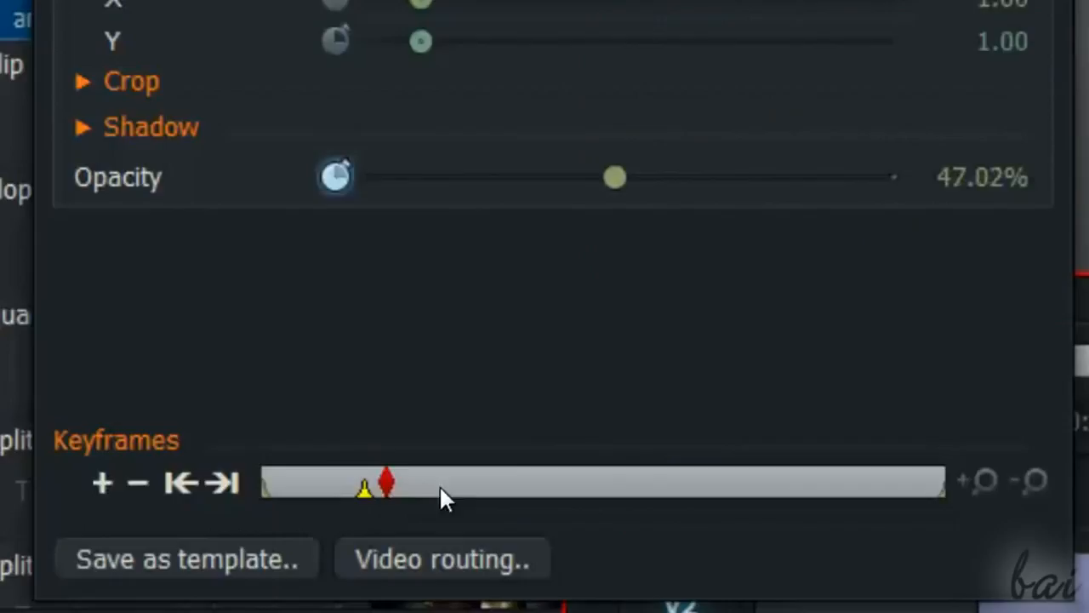
drag(440, 489, 690, 489)
Clear the opacity keyframes by switching opacity keyframing off and on, and scrub through the clip to check.
click(334, 188)
click(330, 187)
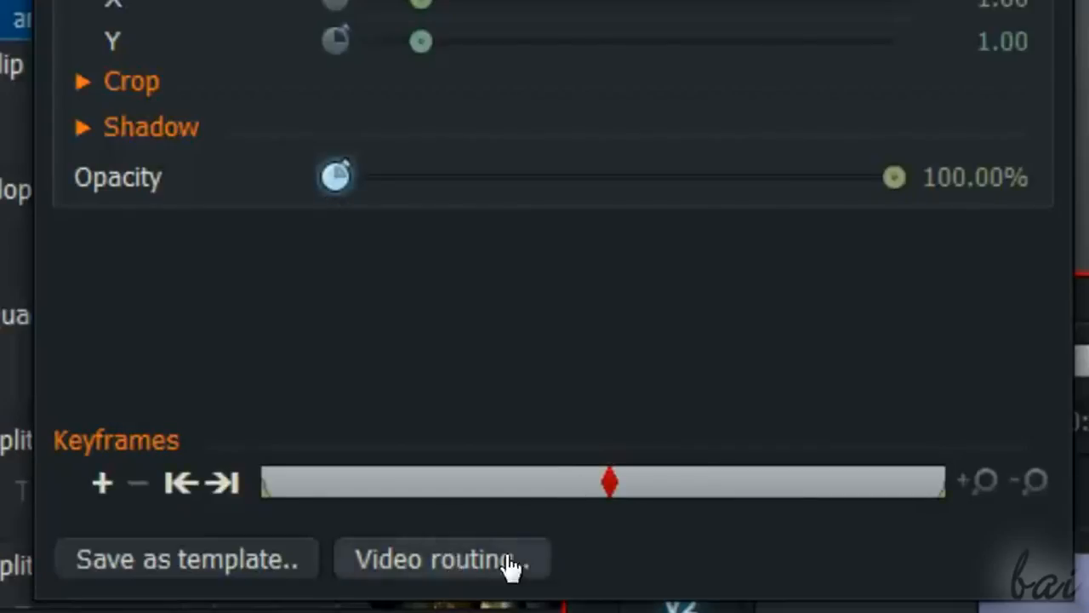
drag(610, 483, 468, 502)
mouse_move(310, 498)
mouse_down()
mouse_move(253, 496)
mouse_move(347, 515)
mouse_move(484, 513)
mouse_up()
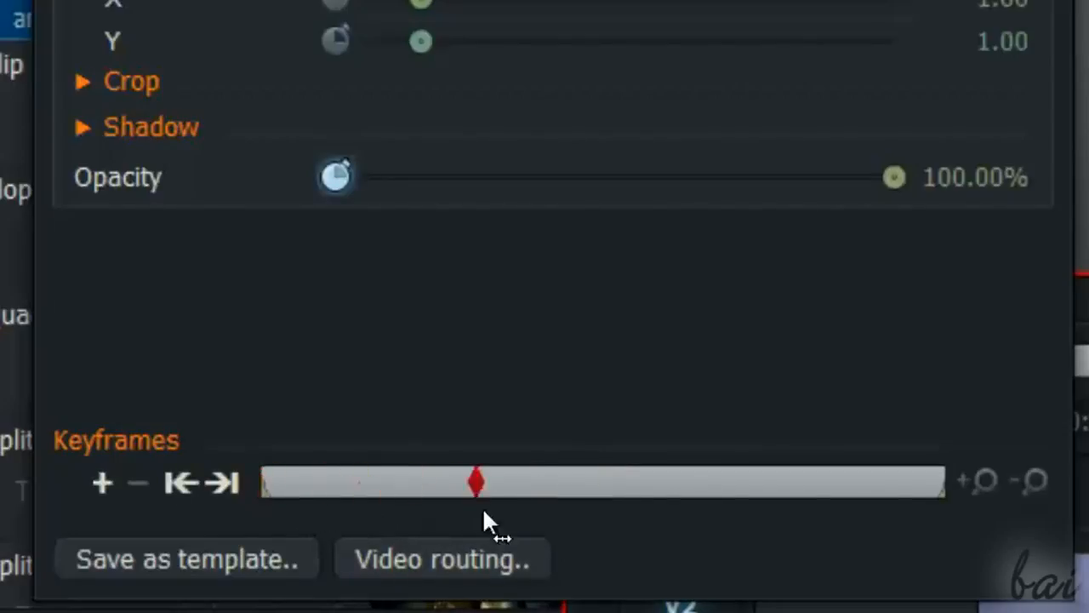
mouse_move(693, 524)
mouse_down()
mouse_move(970, 527)
mouse_move(917, 516)
mouse_move(719, 553)
mouse_up()
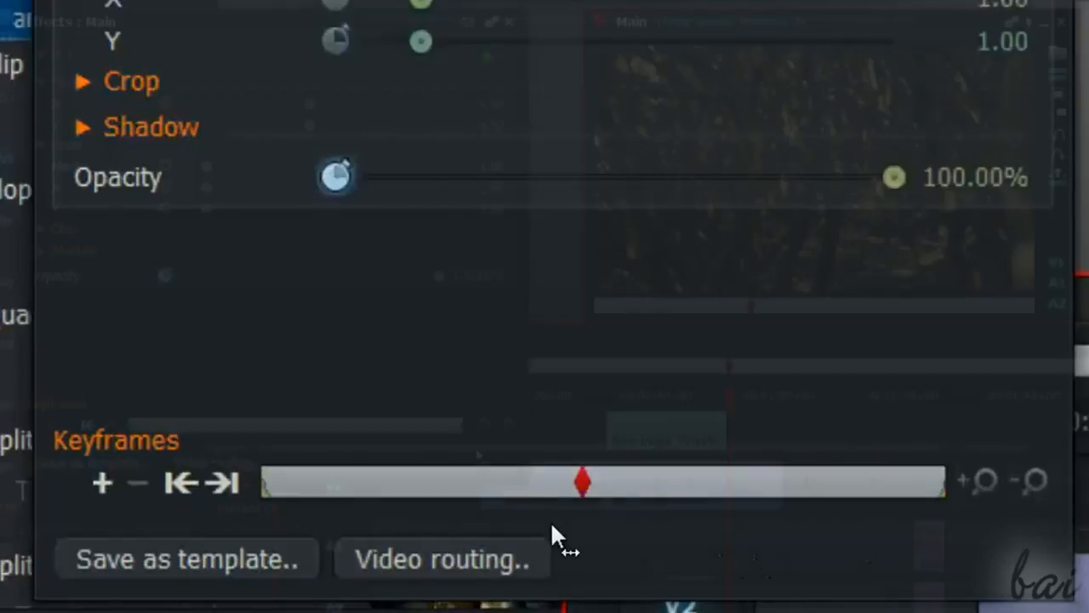
mouse_move(550, 521)
mouse_down()
mouse_move(850, 543)
mouse_move(401, 537)
mouse_move(277, 503)
mouse_up()
Set an opacity keyframe of 44.84% early in the free-loops_Woods clip and raise the opacity there to 84.92%.
mouse_move(135, 435)
mouse_down()
mouse_move(166, 449)
mouse_move(184, 439)
mouse_up()
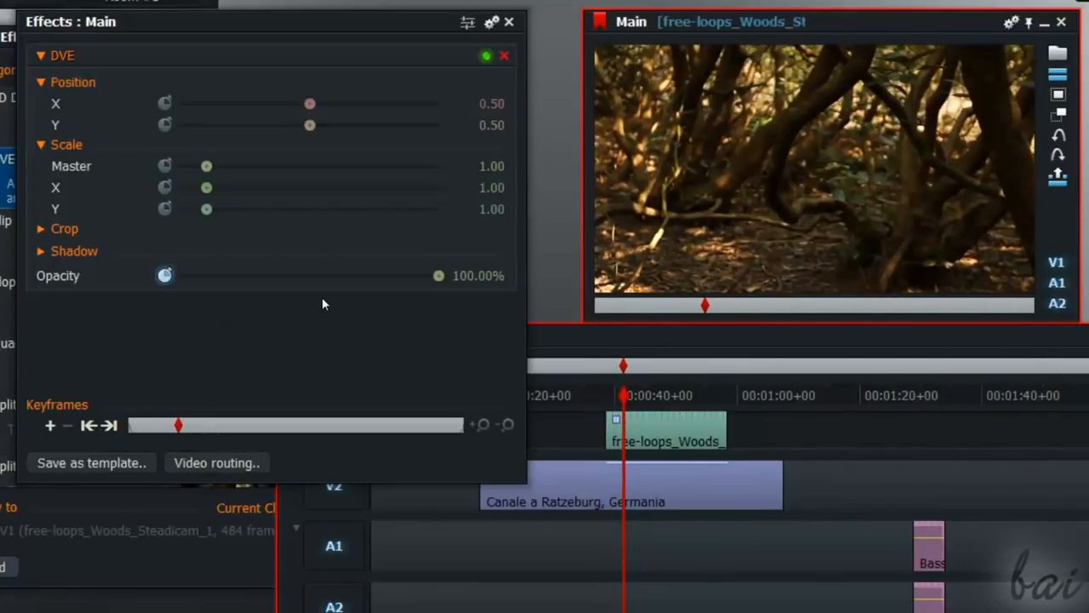
drag(425, 280, 295, 275)
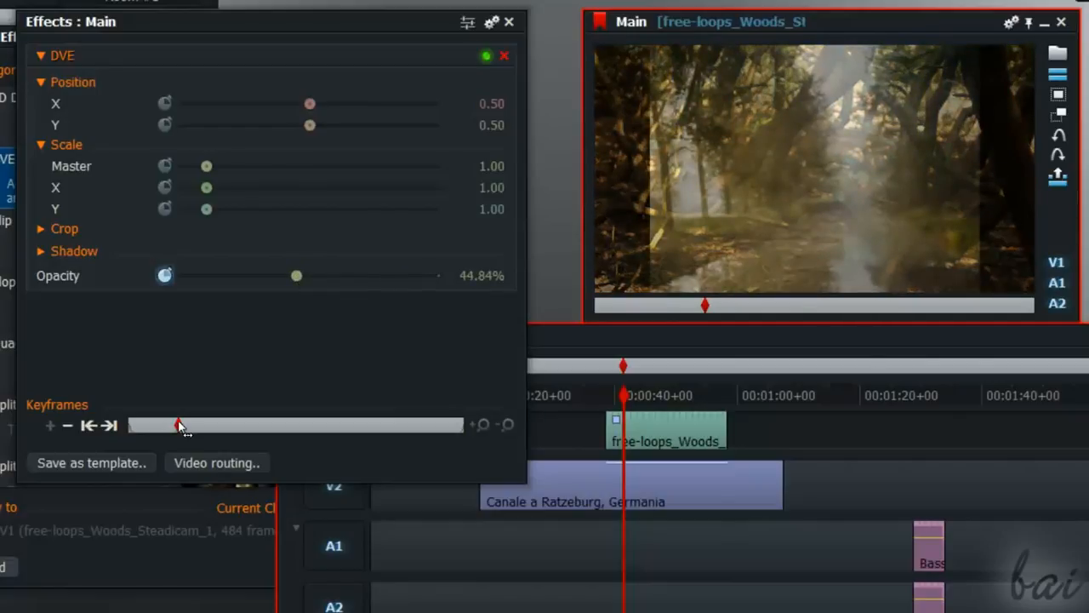
mouse_move(179, 430)
mouse_down()
mouse_move(273, 430)
mouse_move(180, 431)
mouse_up()
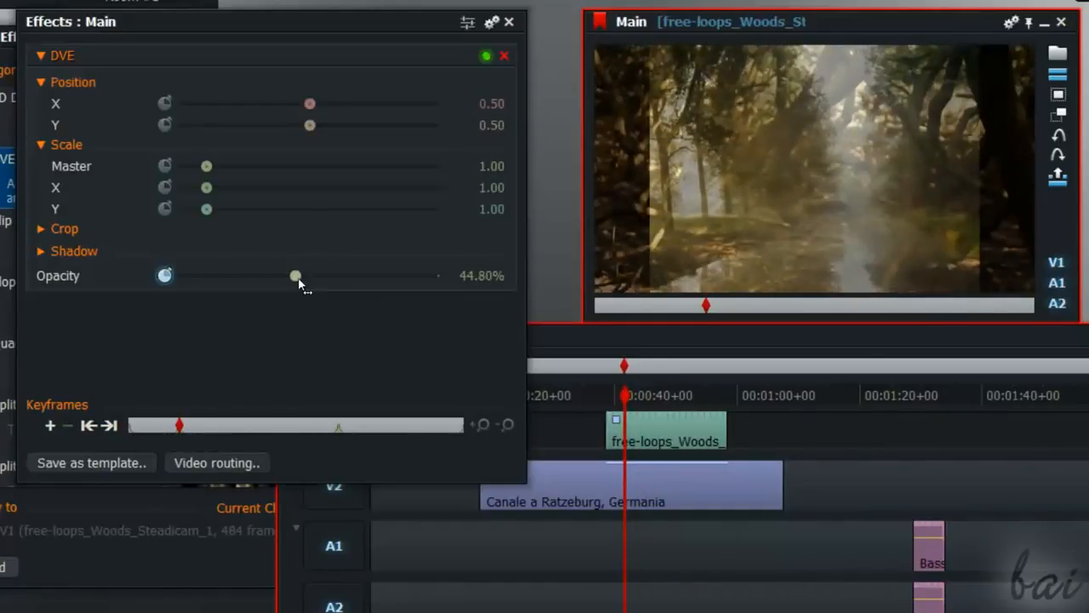
click(354, 281)
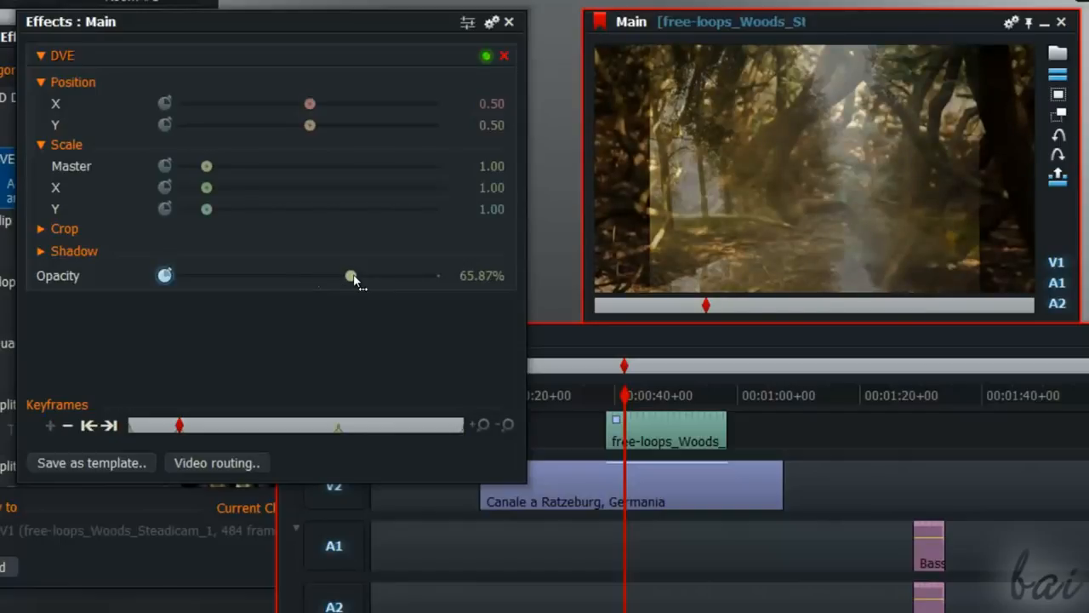
drag(376, 273, 406, 275)
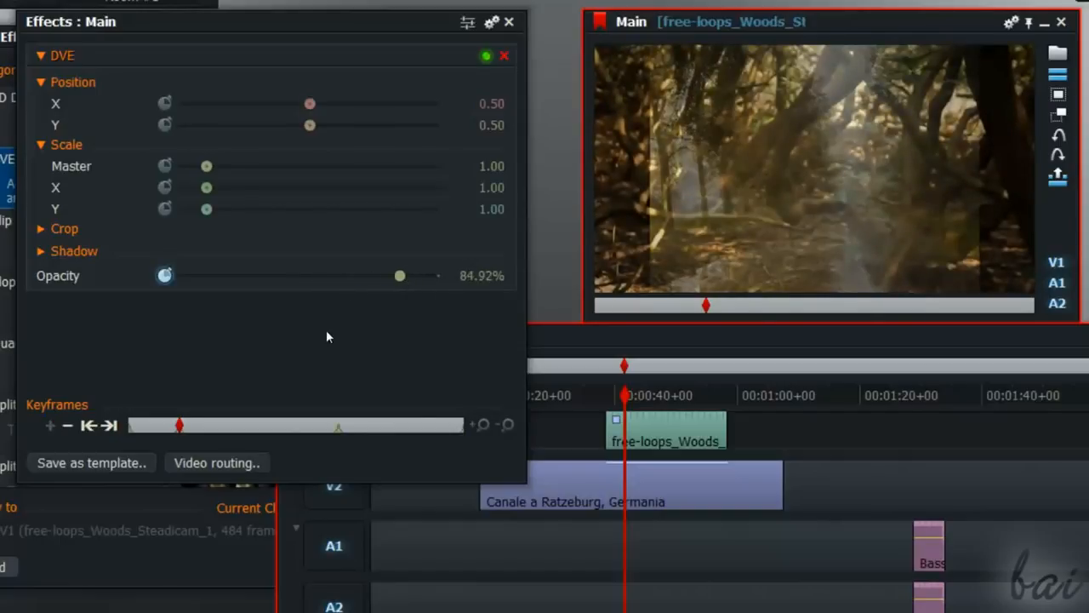
Delete the early and the late opacity keyframes of the DVE and close the effect settings.
drag(174, 427, 176, 425)
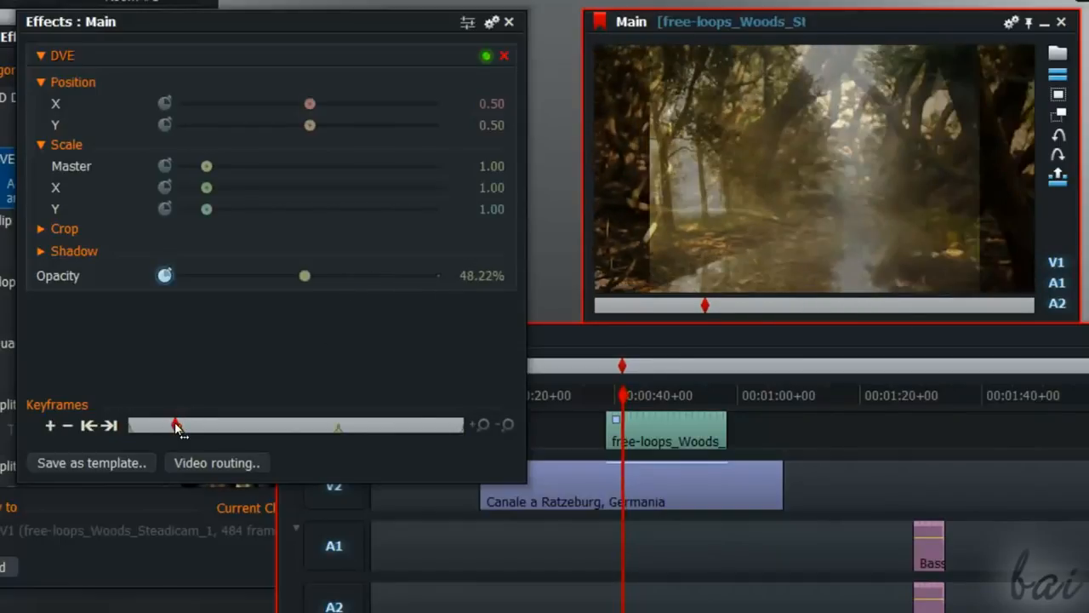
click(68, 427)
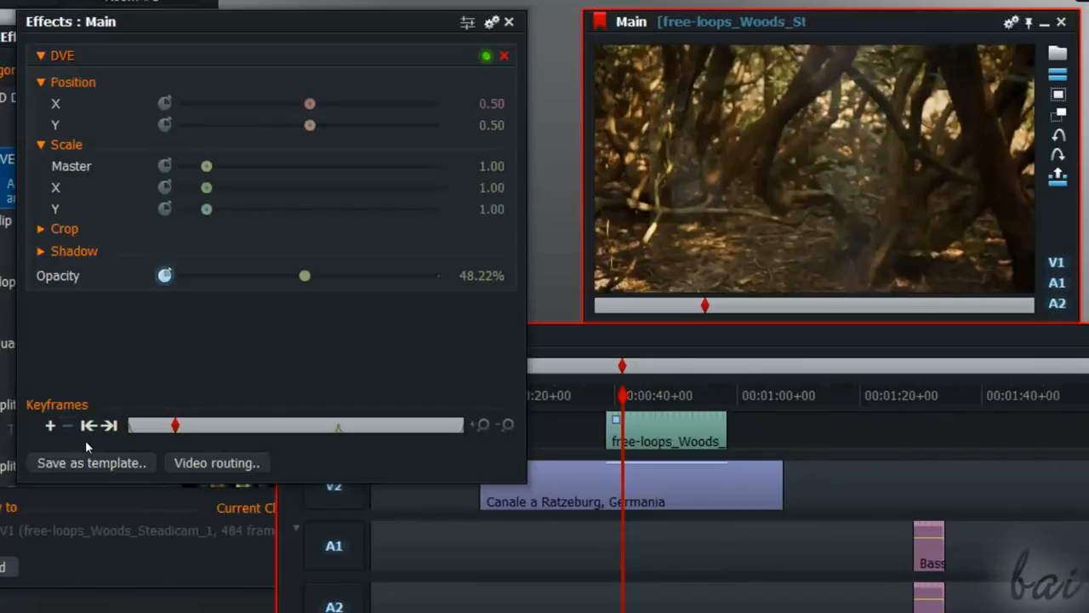
drag(179, 424, 338, 424)
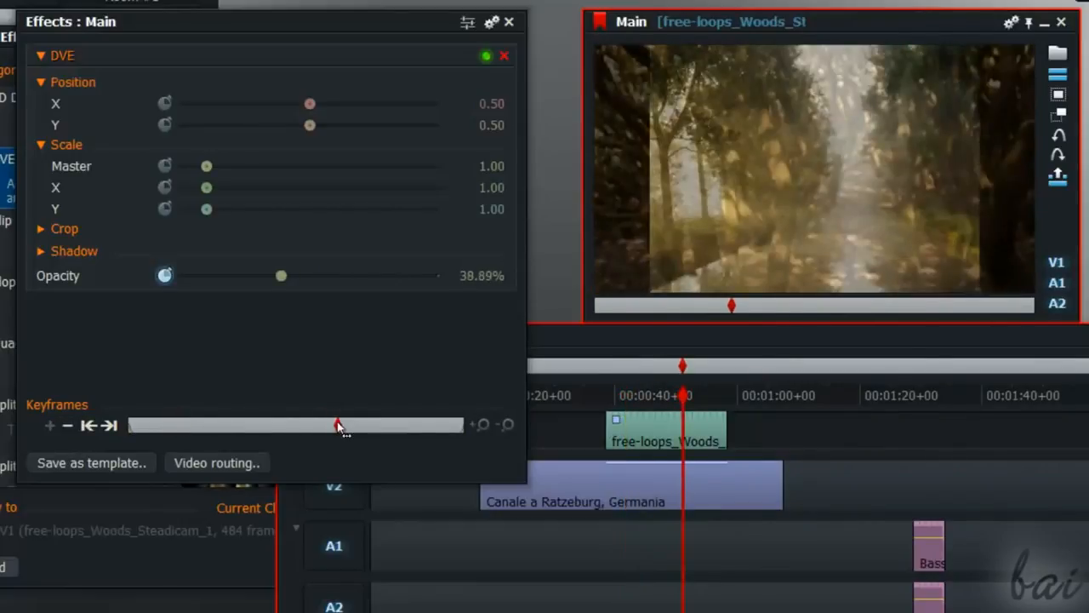
click(68, 427)
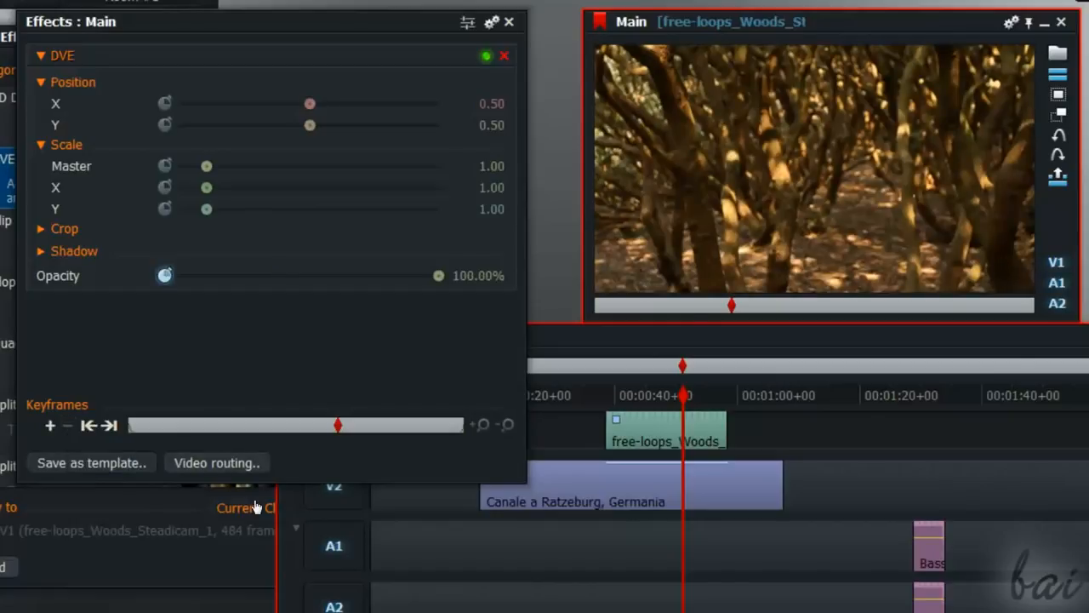
click(510, 24)
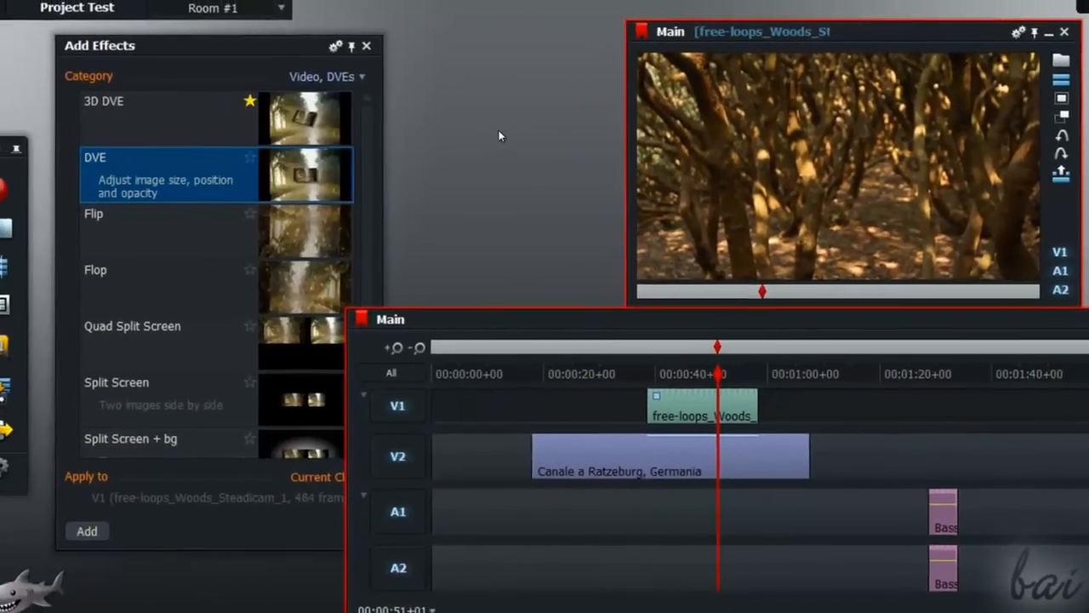